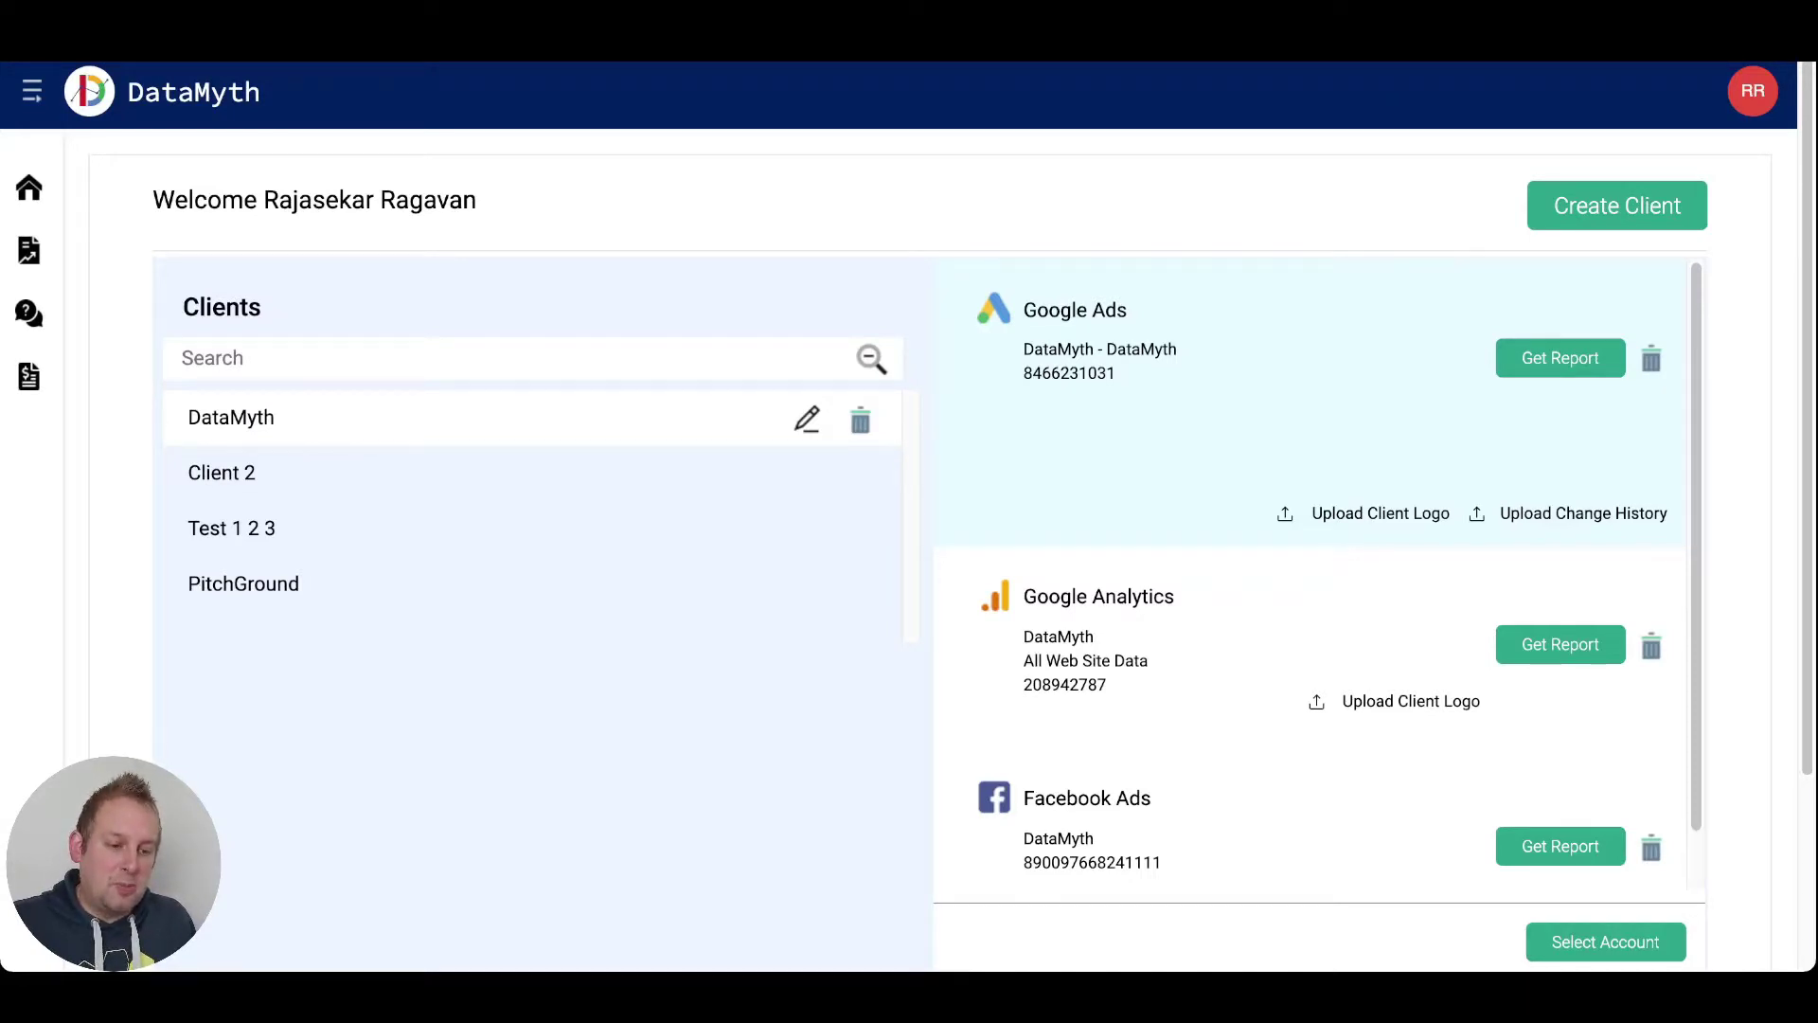
click(222, 473)
click(231, 528)
click(243, 585)
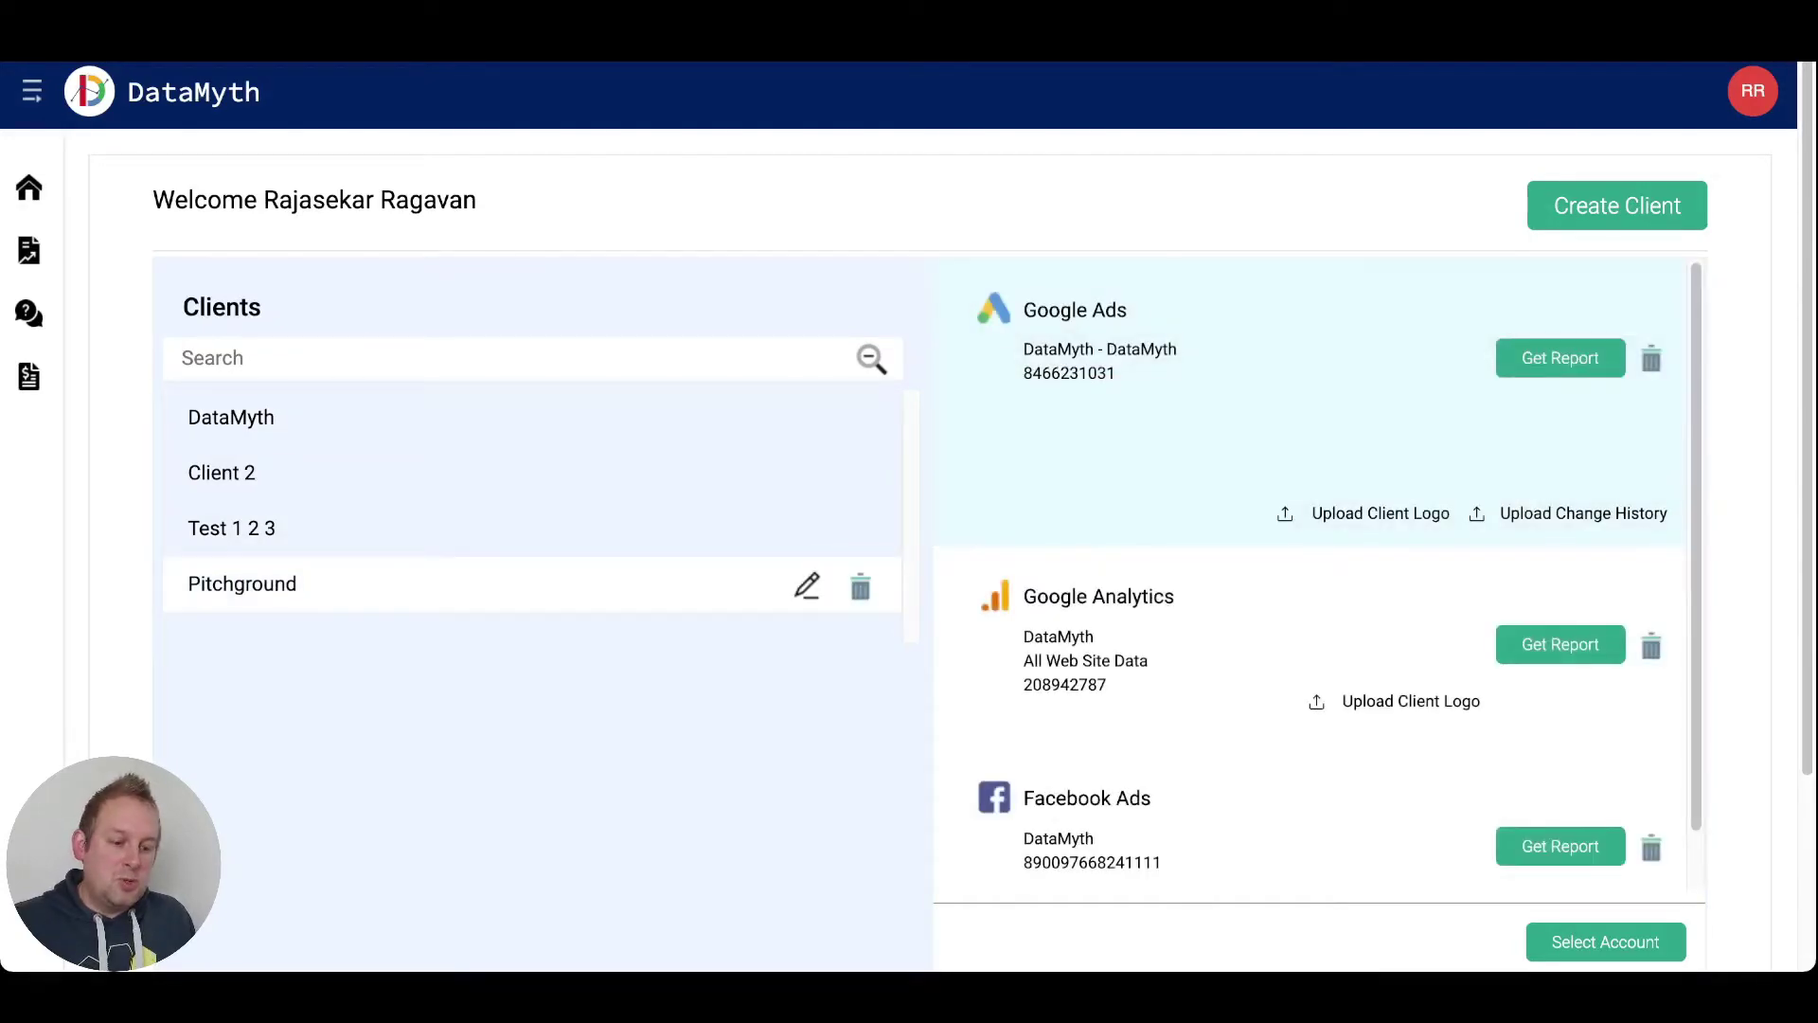
scroll(909, 511, down, 1)
click(1605, 846)
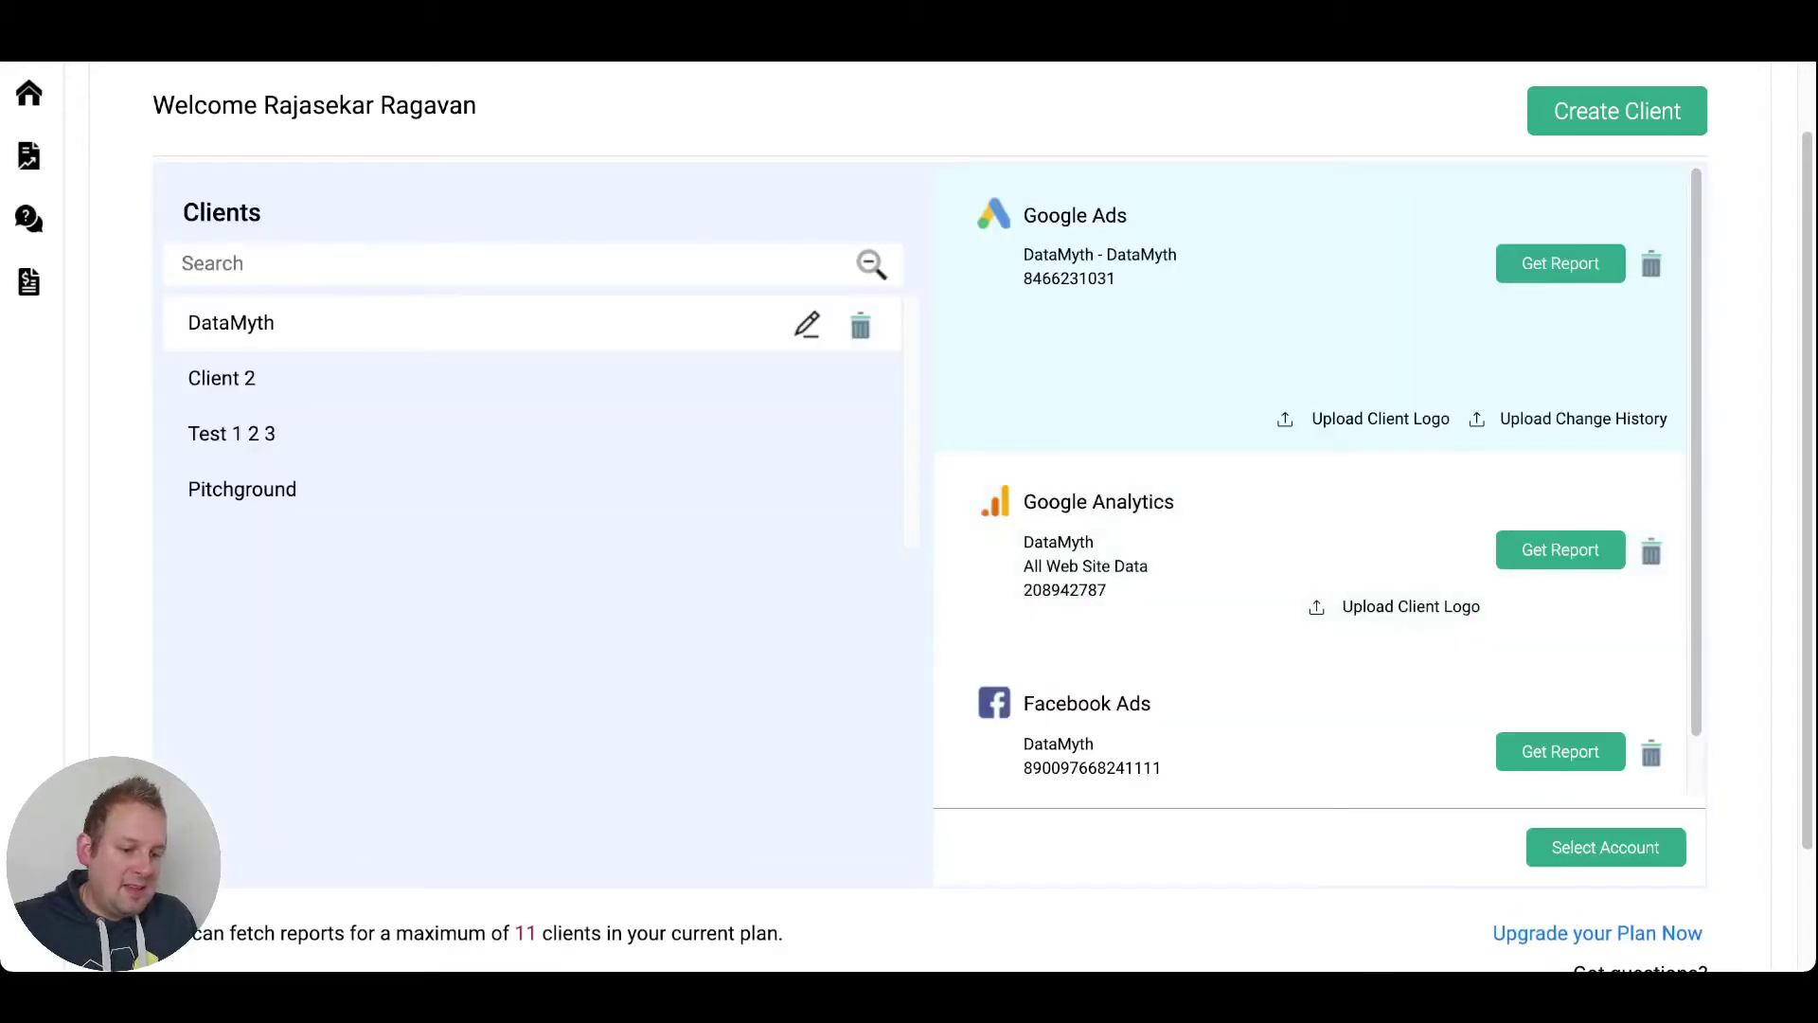
click(242, 490)
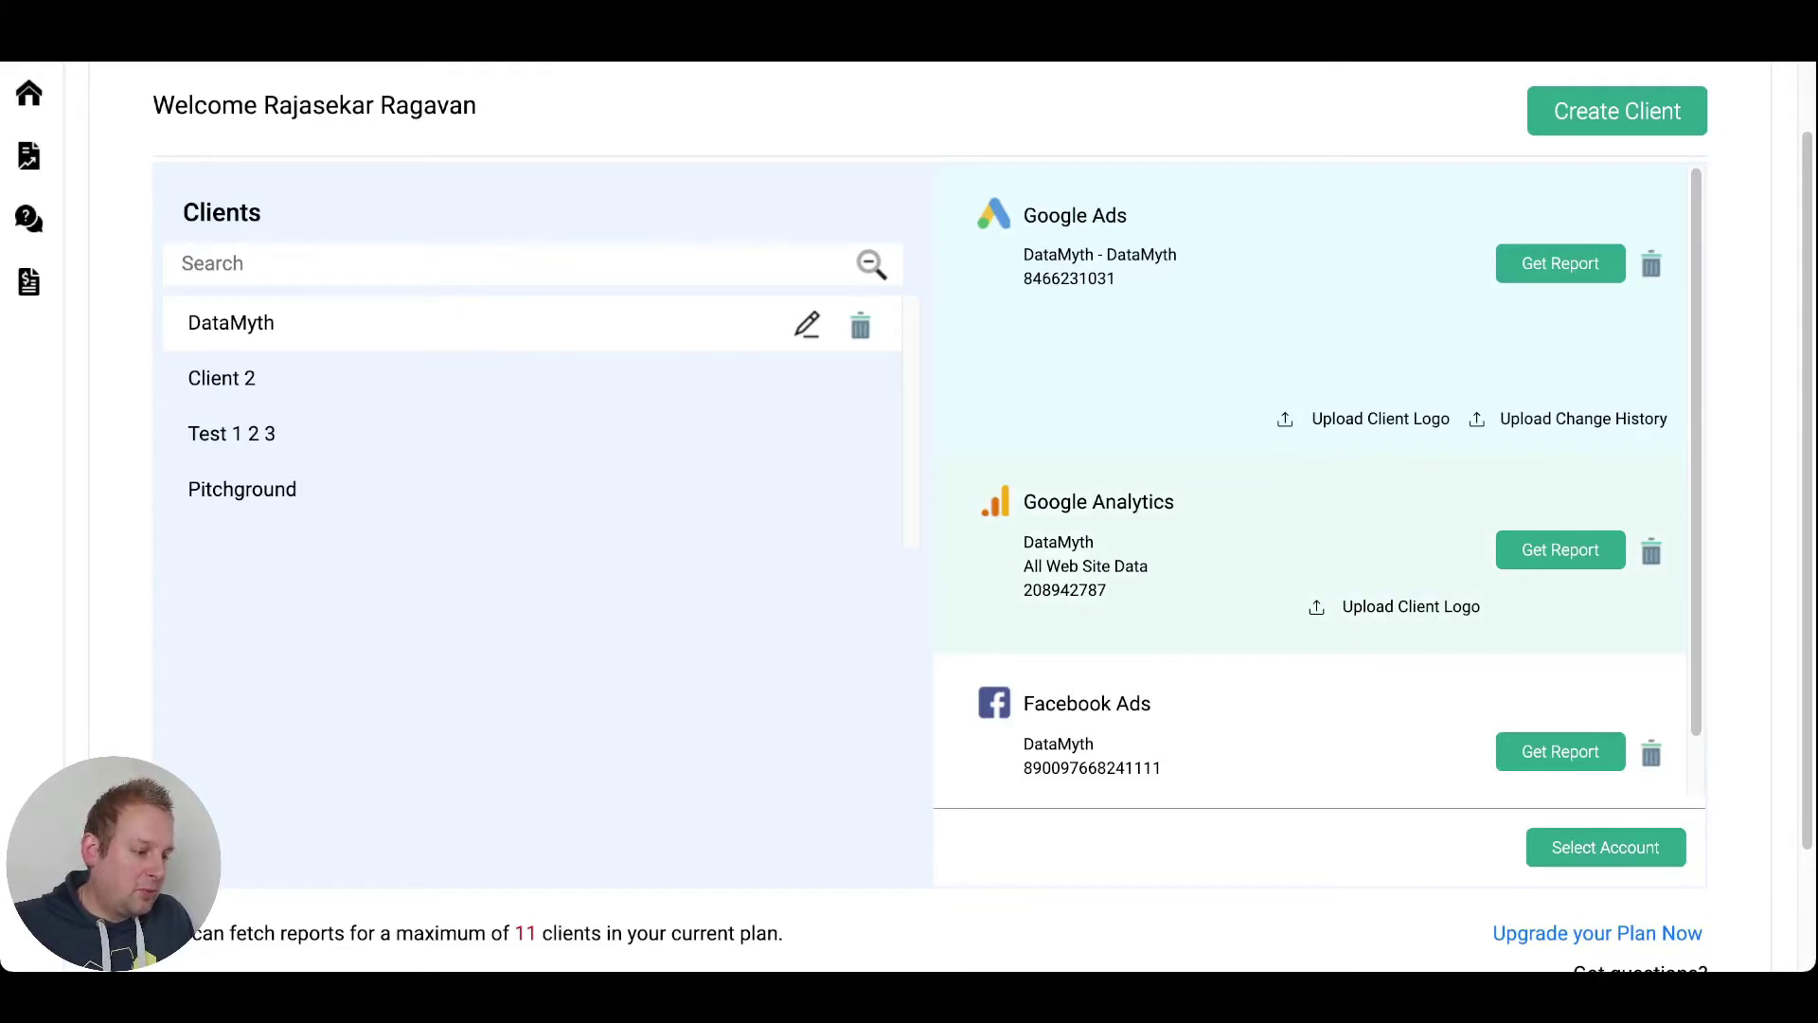
Open the DataMyth client's Google Analytics report and read its Overview Summary of acquisition, behavior and conversion.
click(1561, 550)
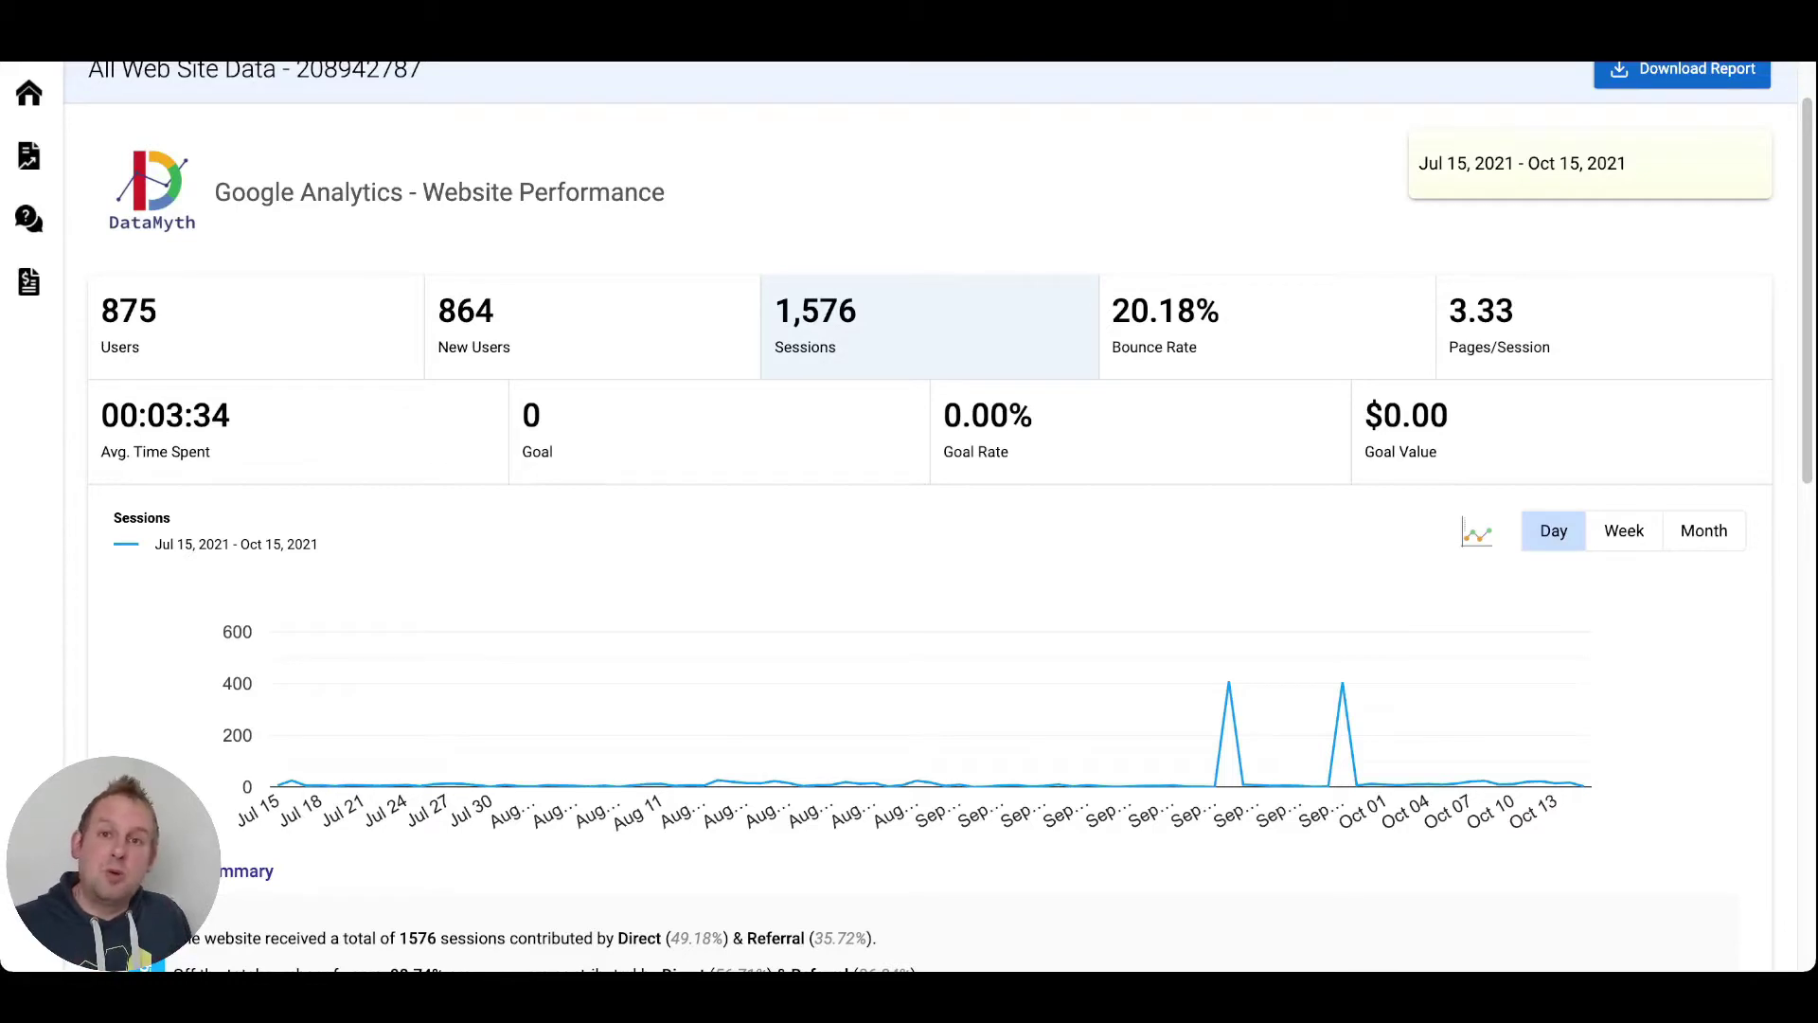
scroll(910, 516, down, 1)
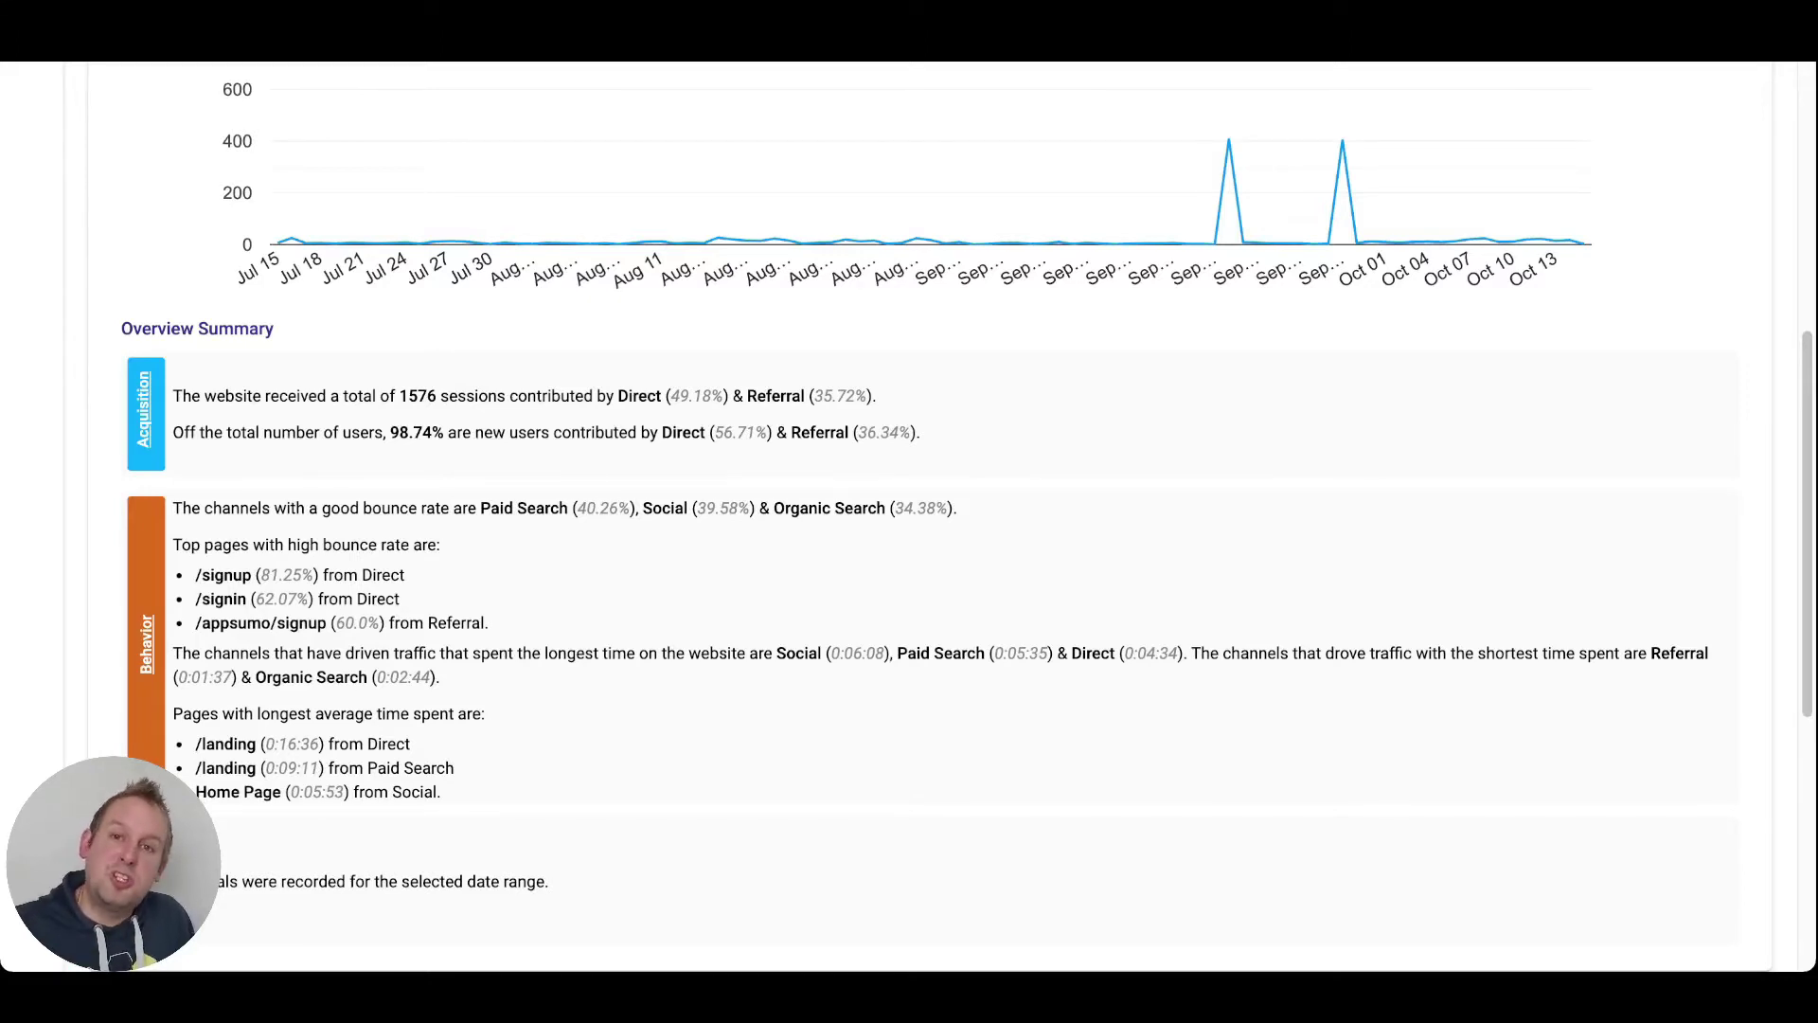
scroll(909, 511, down, 1)
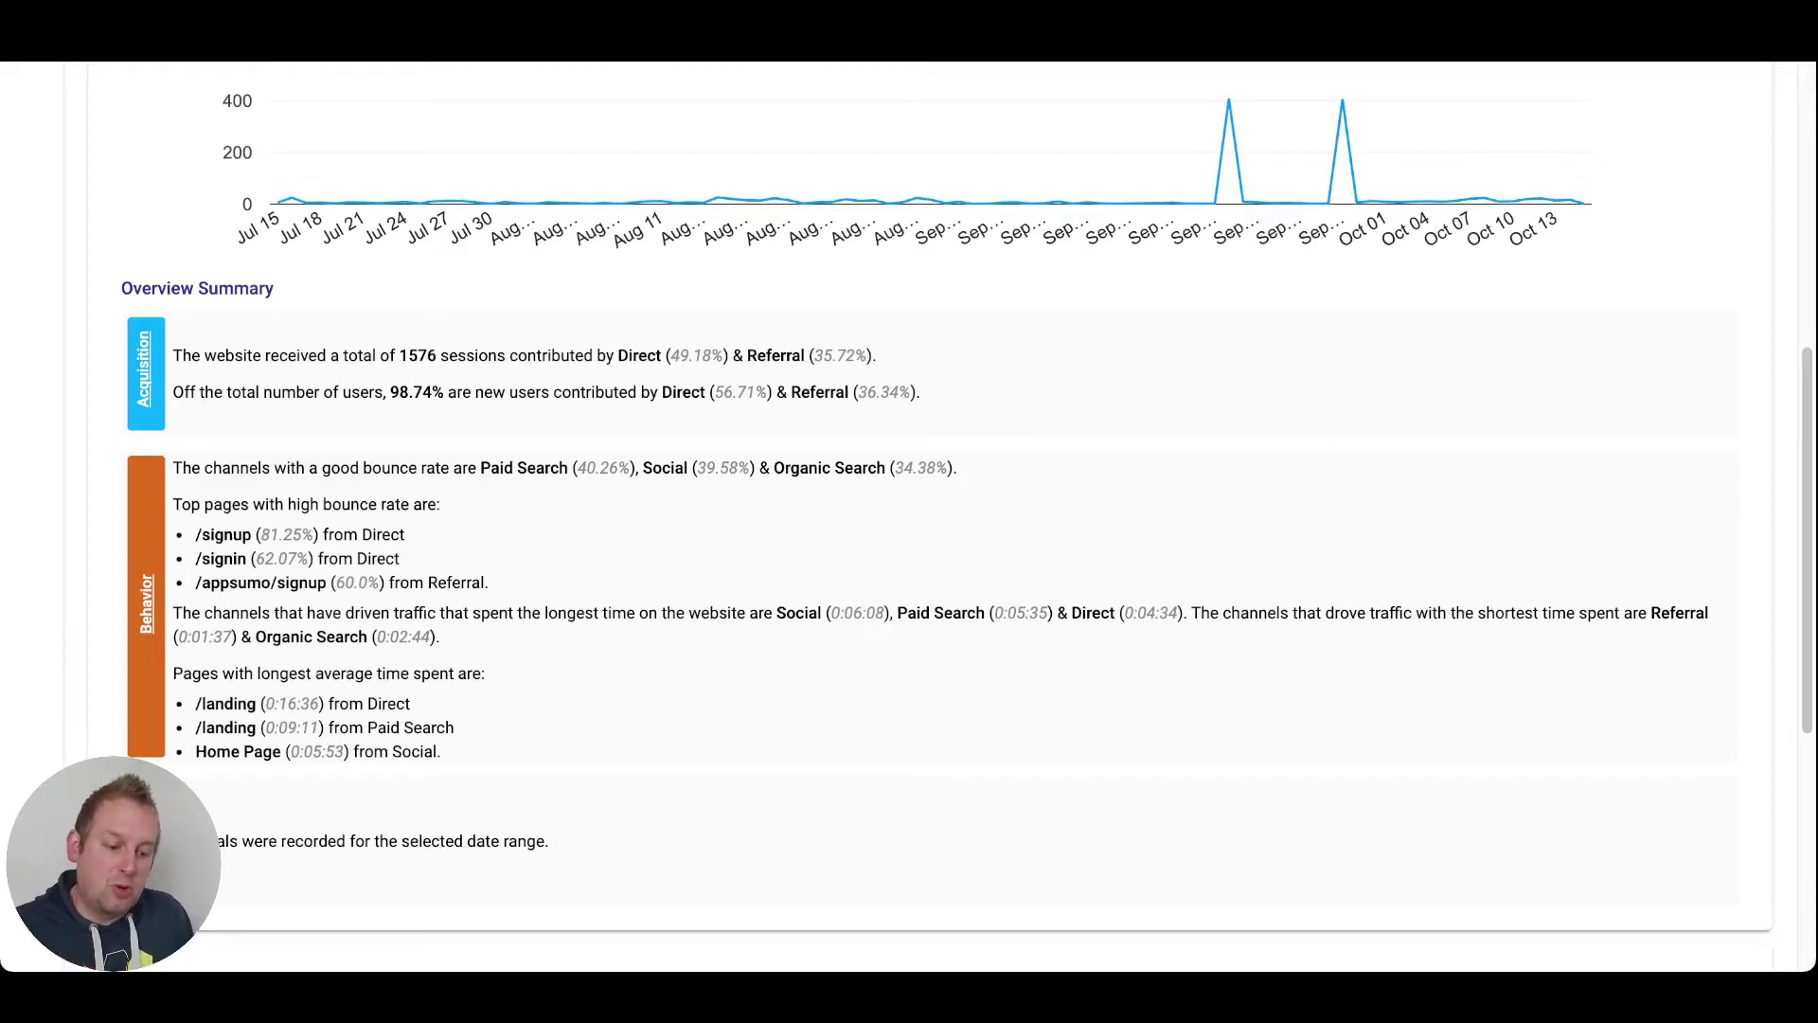
scroll(909, 516, down, 5)
scroll(909, 517, up, 4)
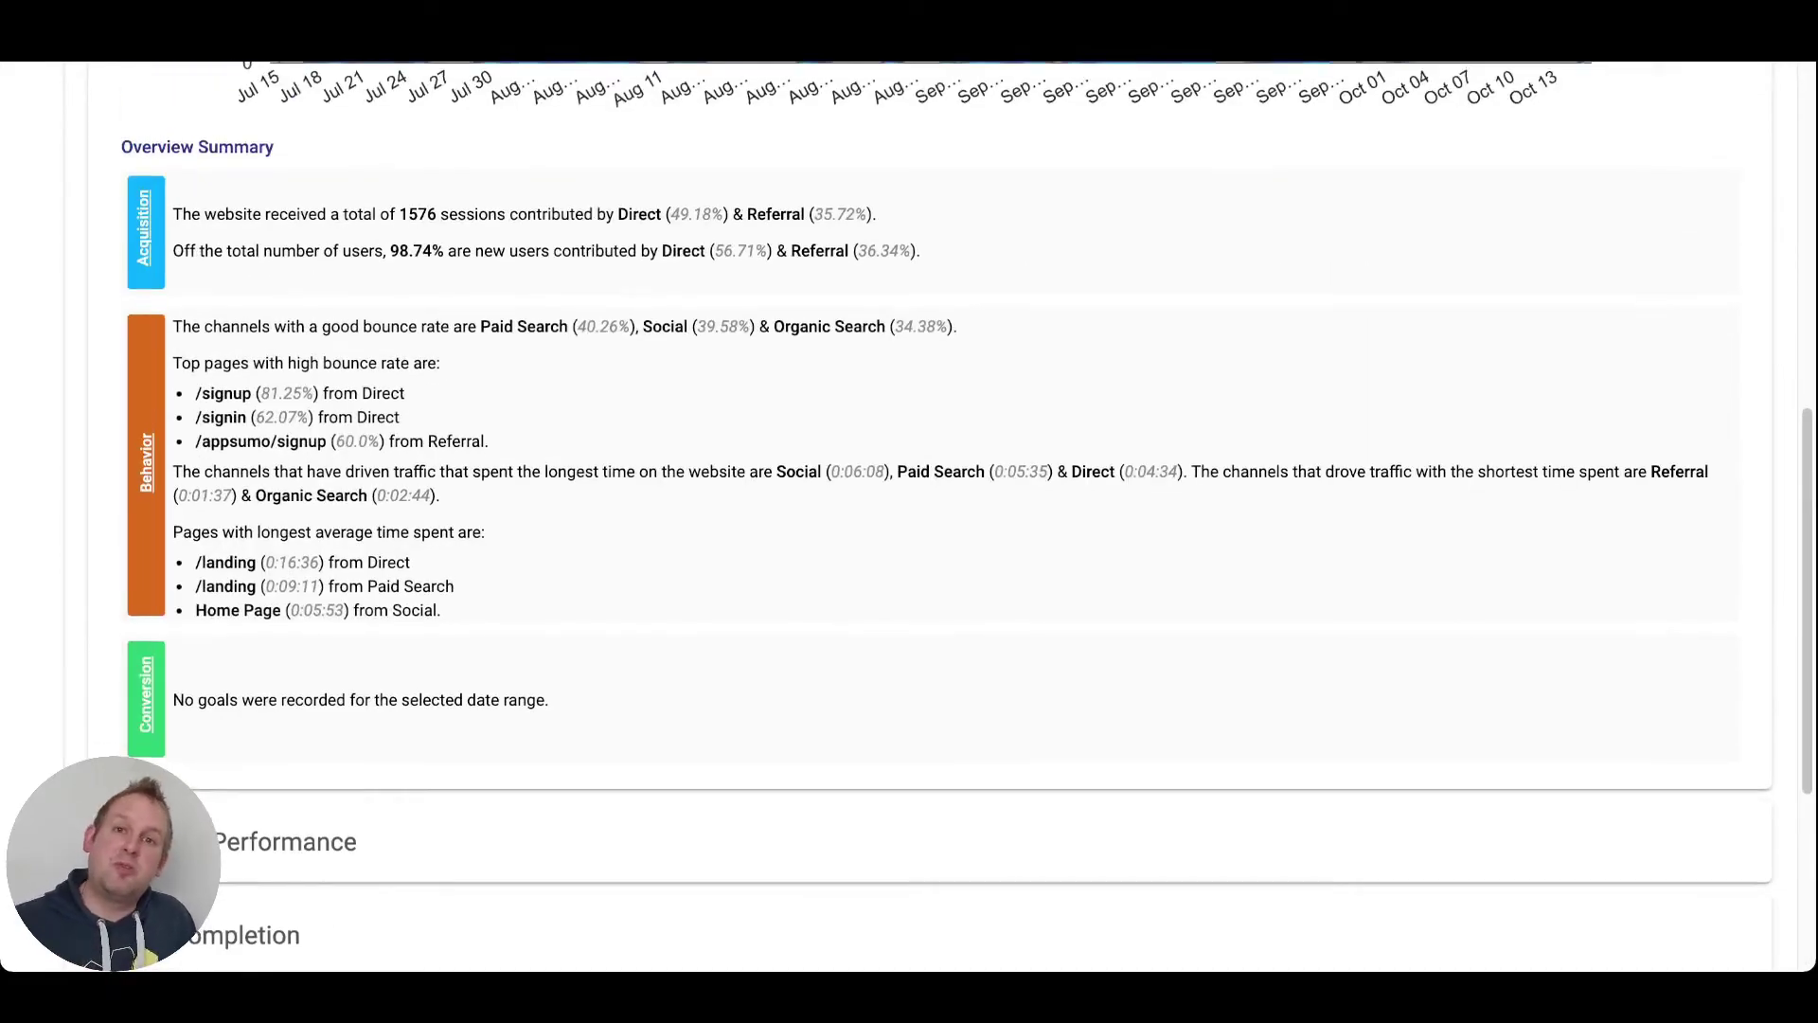
Set the Channel Performance chart to show Pages/Session compared to Bounce Rate.
scroll(909, 516, down, 2)
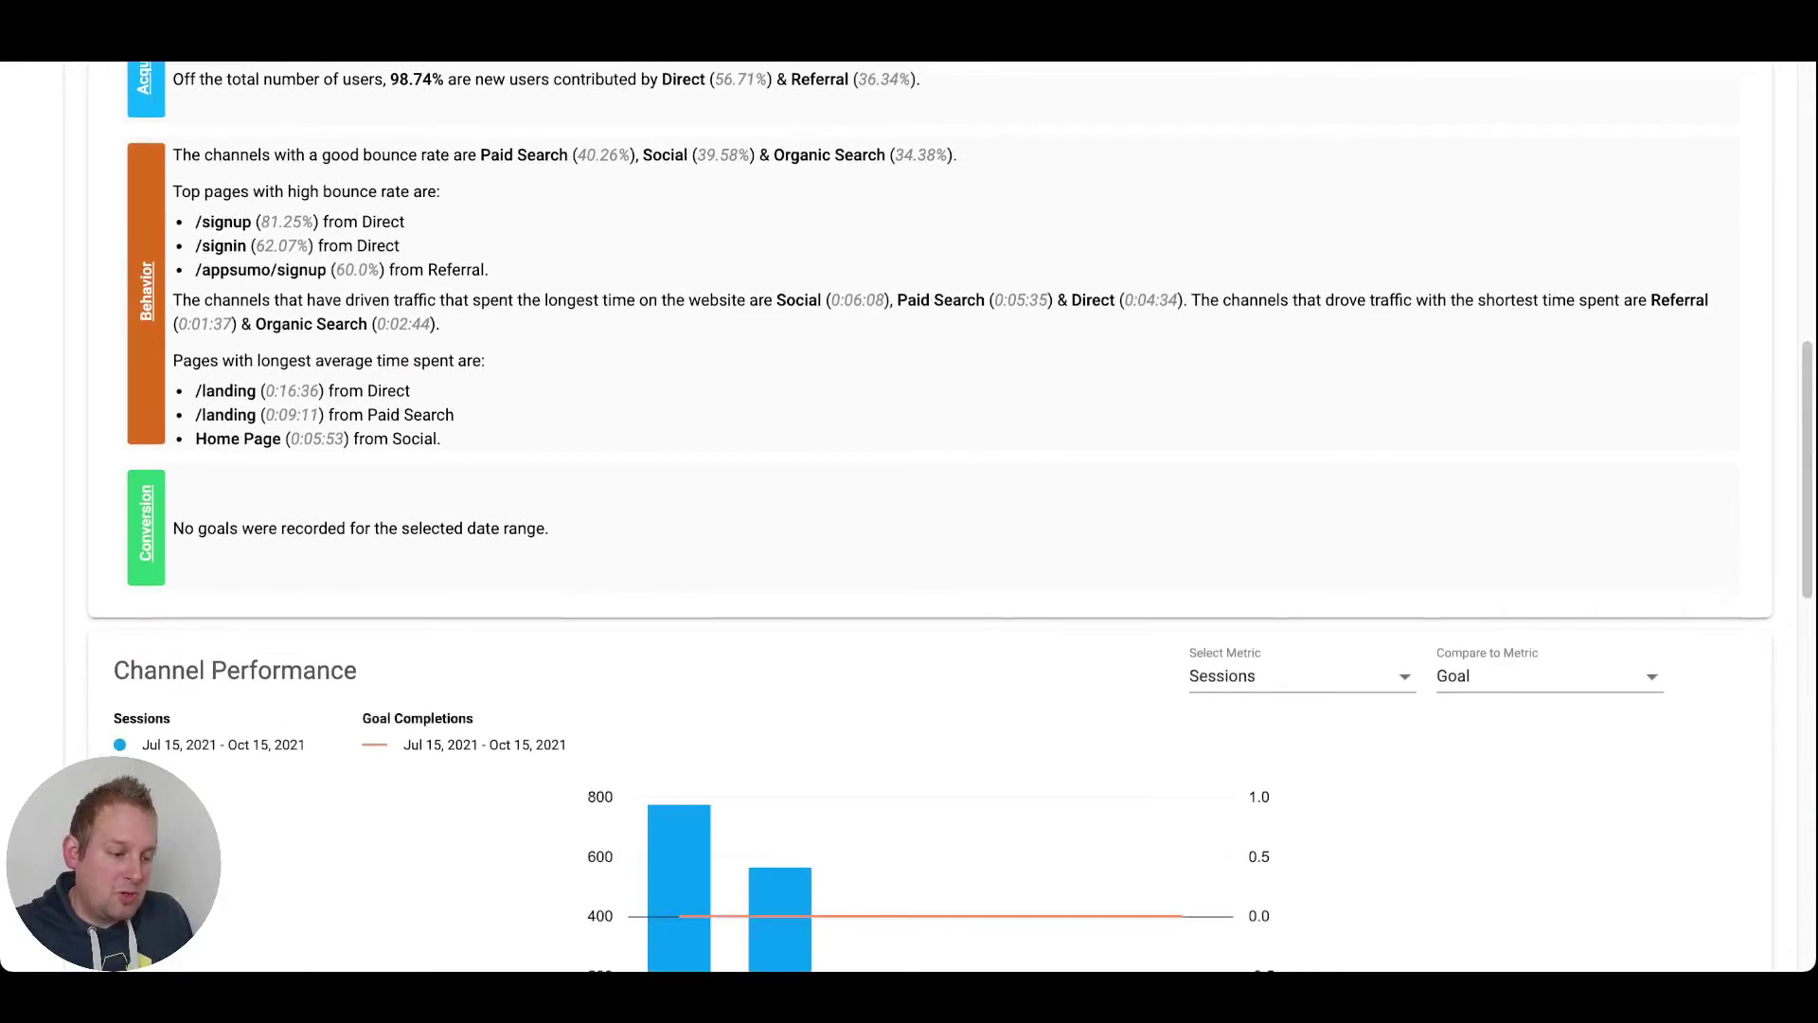
scroll(910, 516, down, 4)
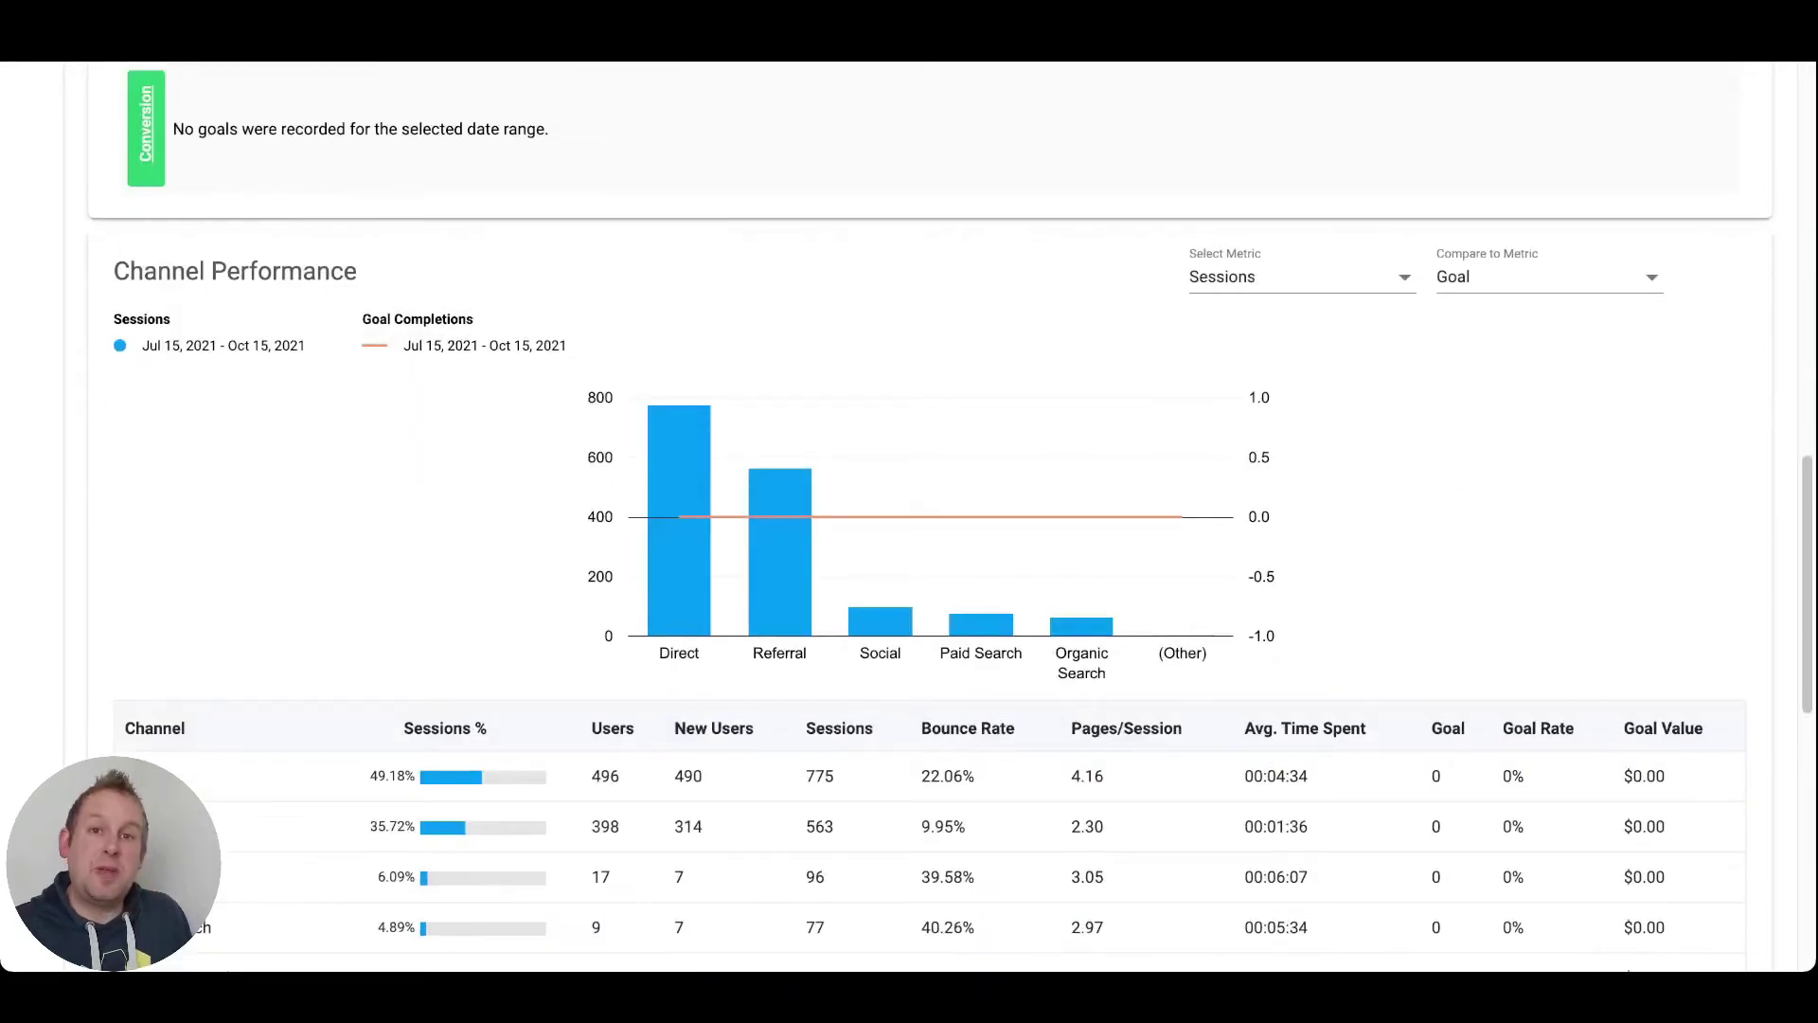
click(1303, 276)
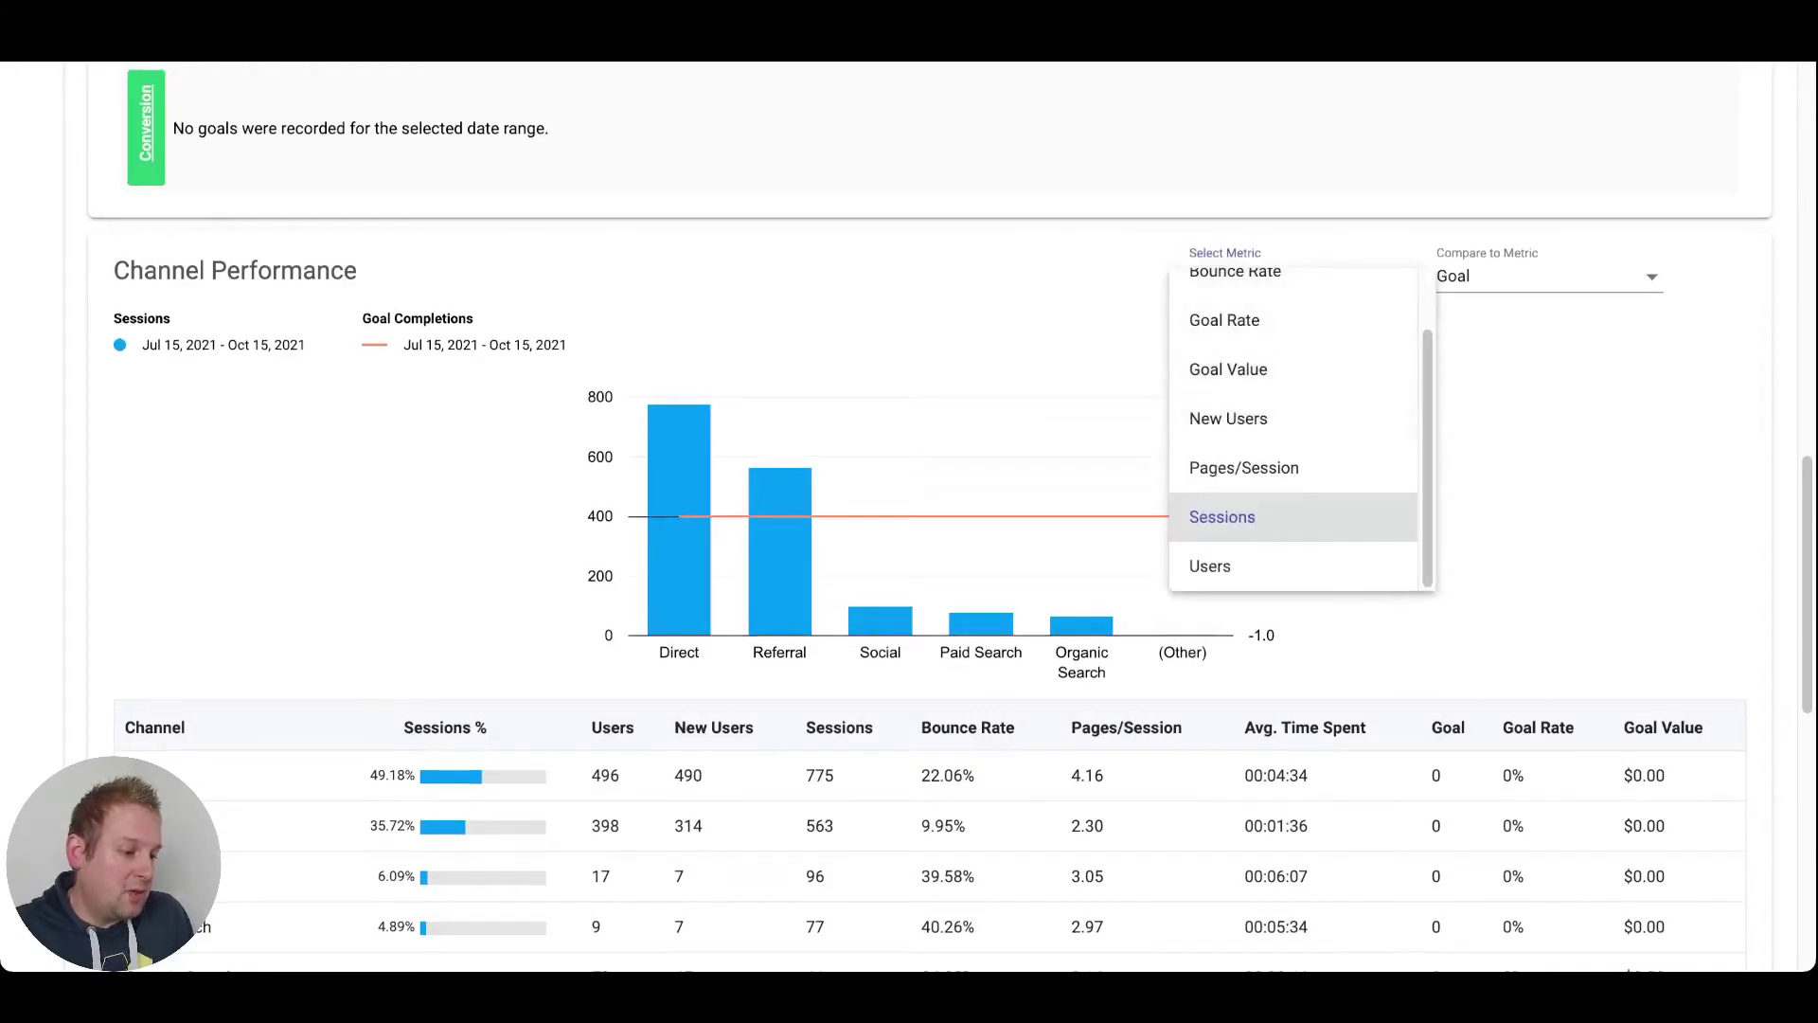
scroll(1292, 379, up, 1)
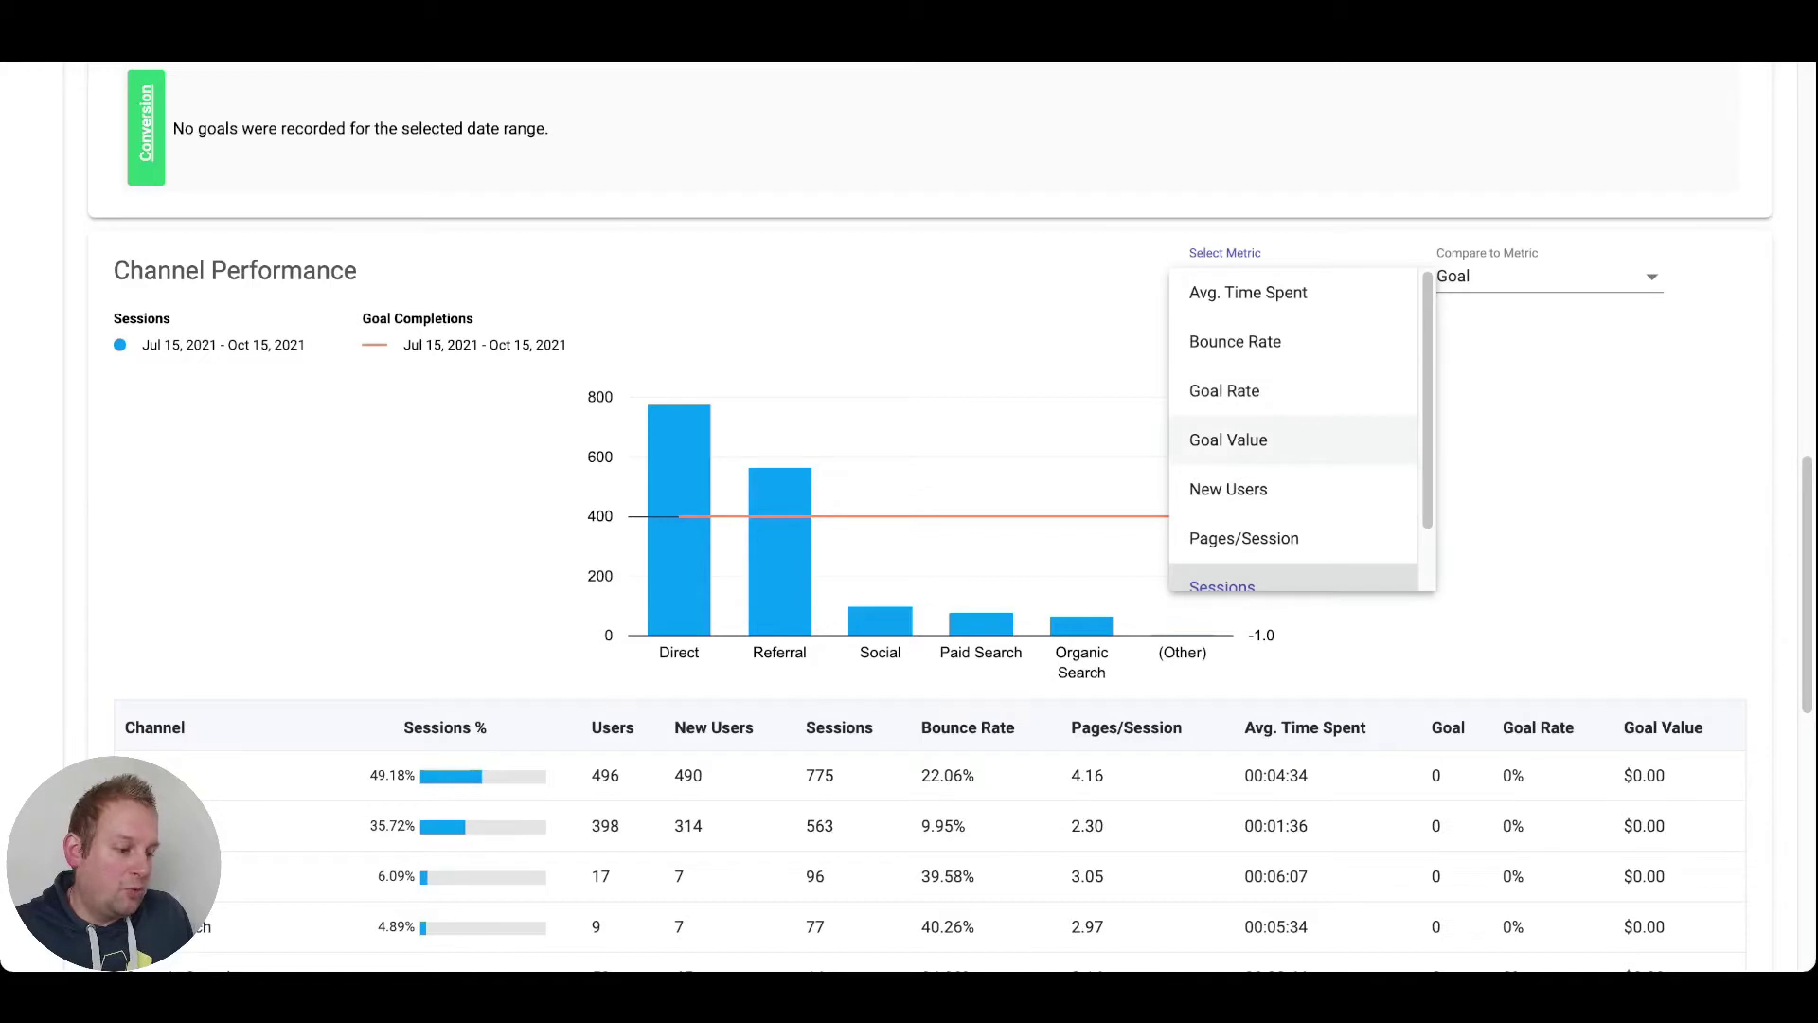
scroll(1292, 530, down, 1)
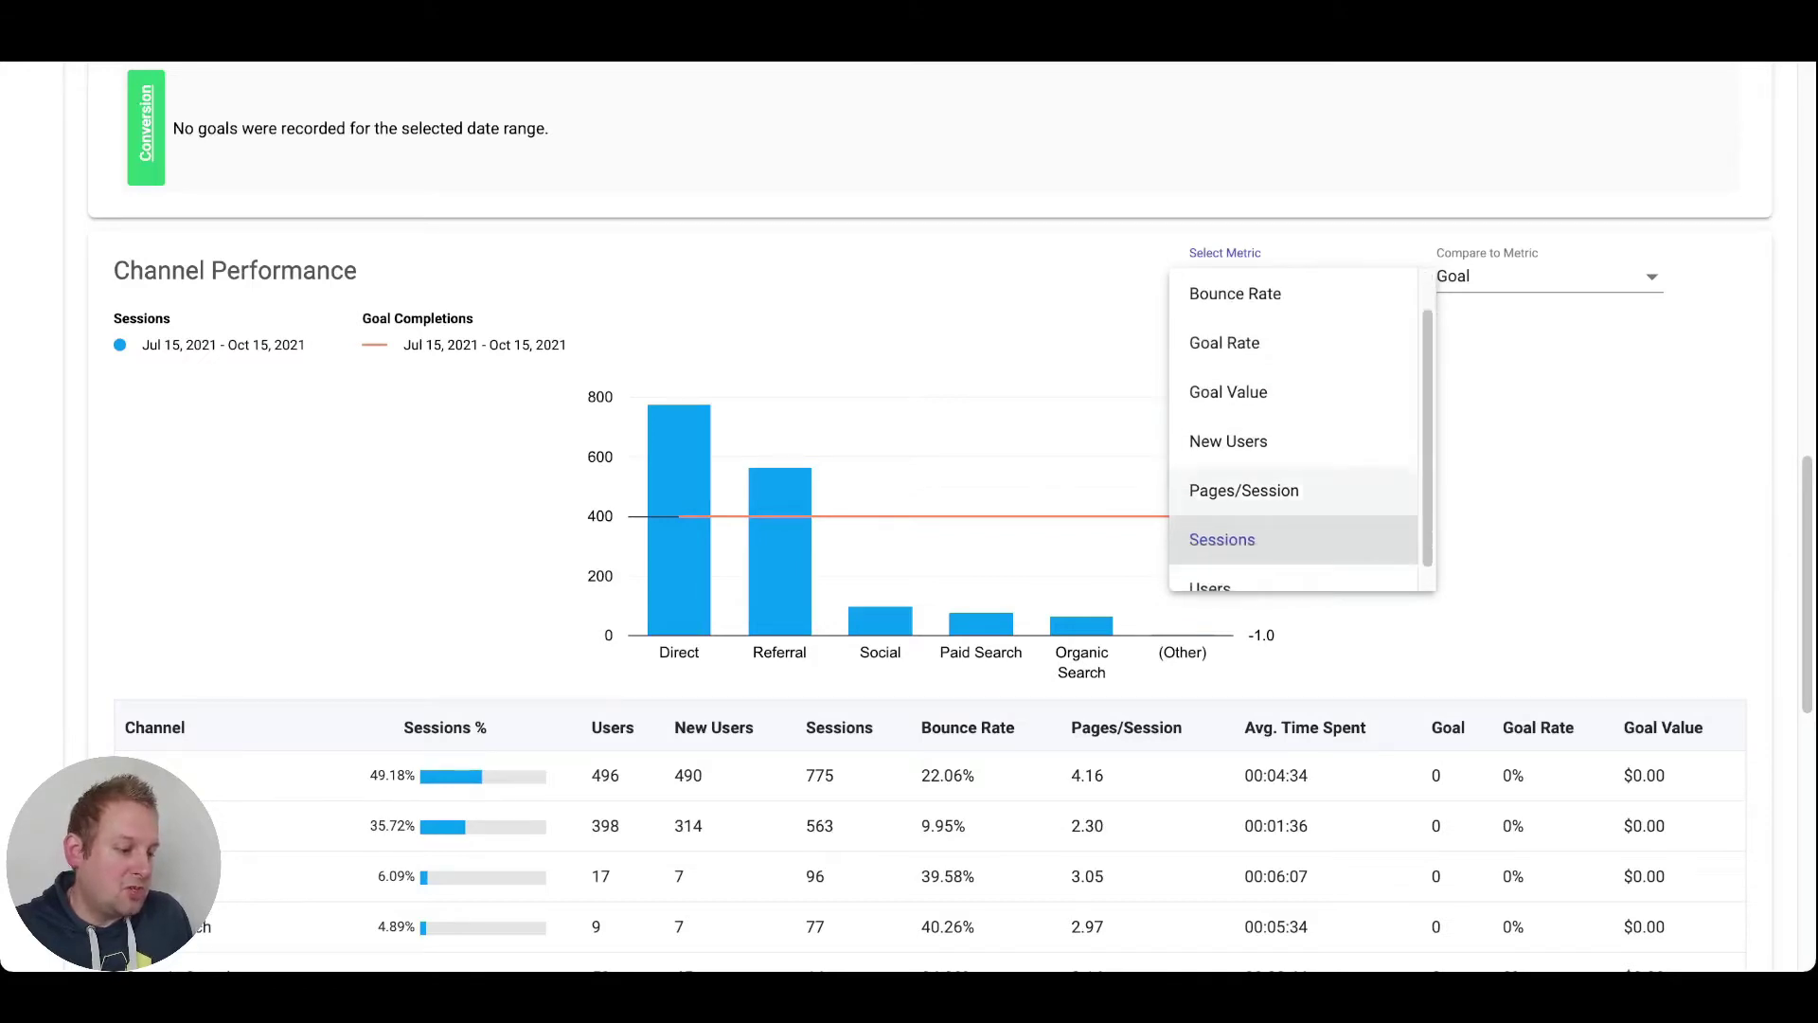
click(1244, 490)
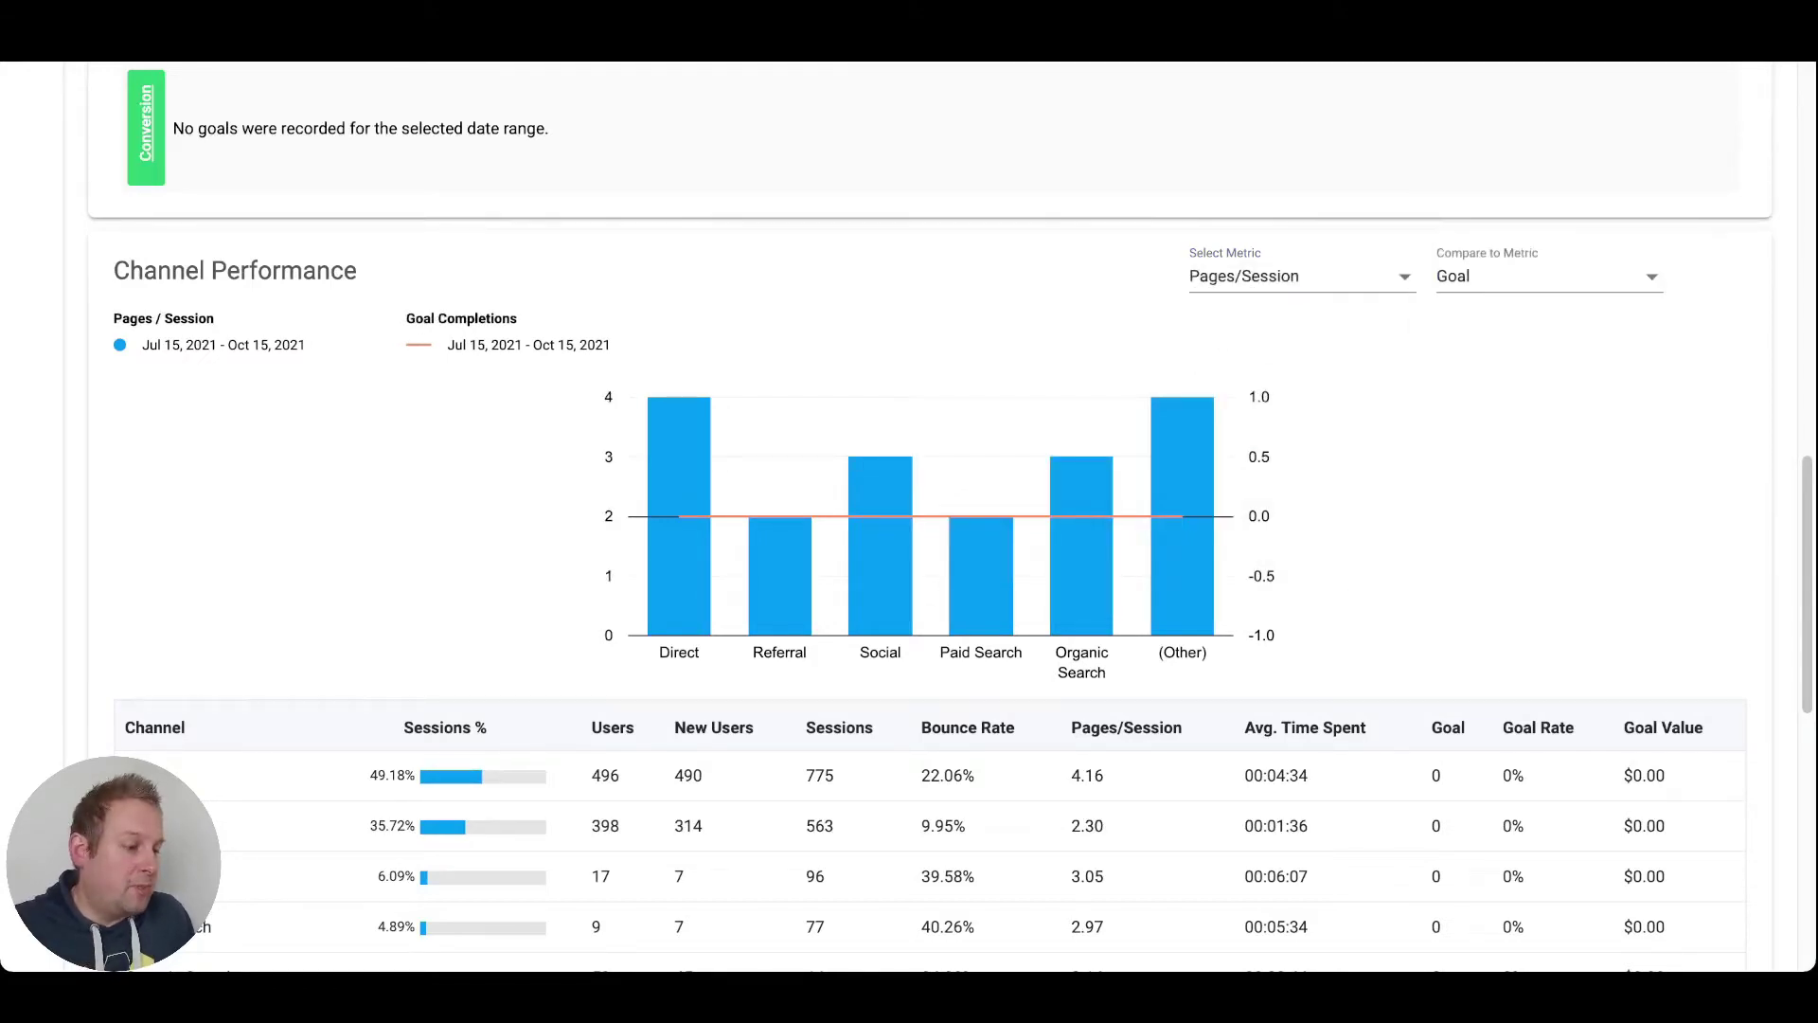
click(1549, 276)
click(1482, 227)
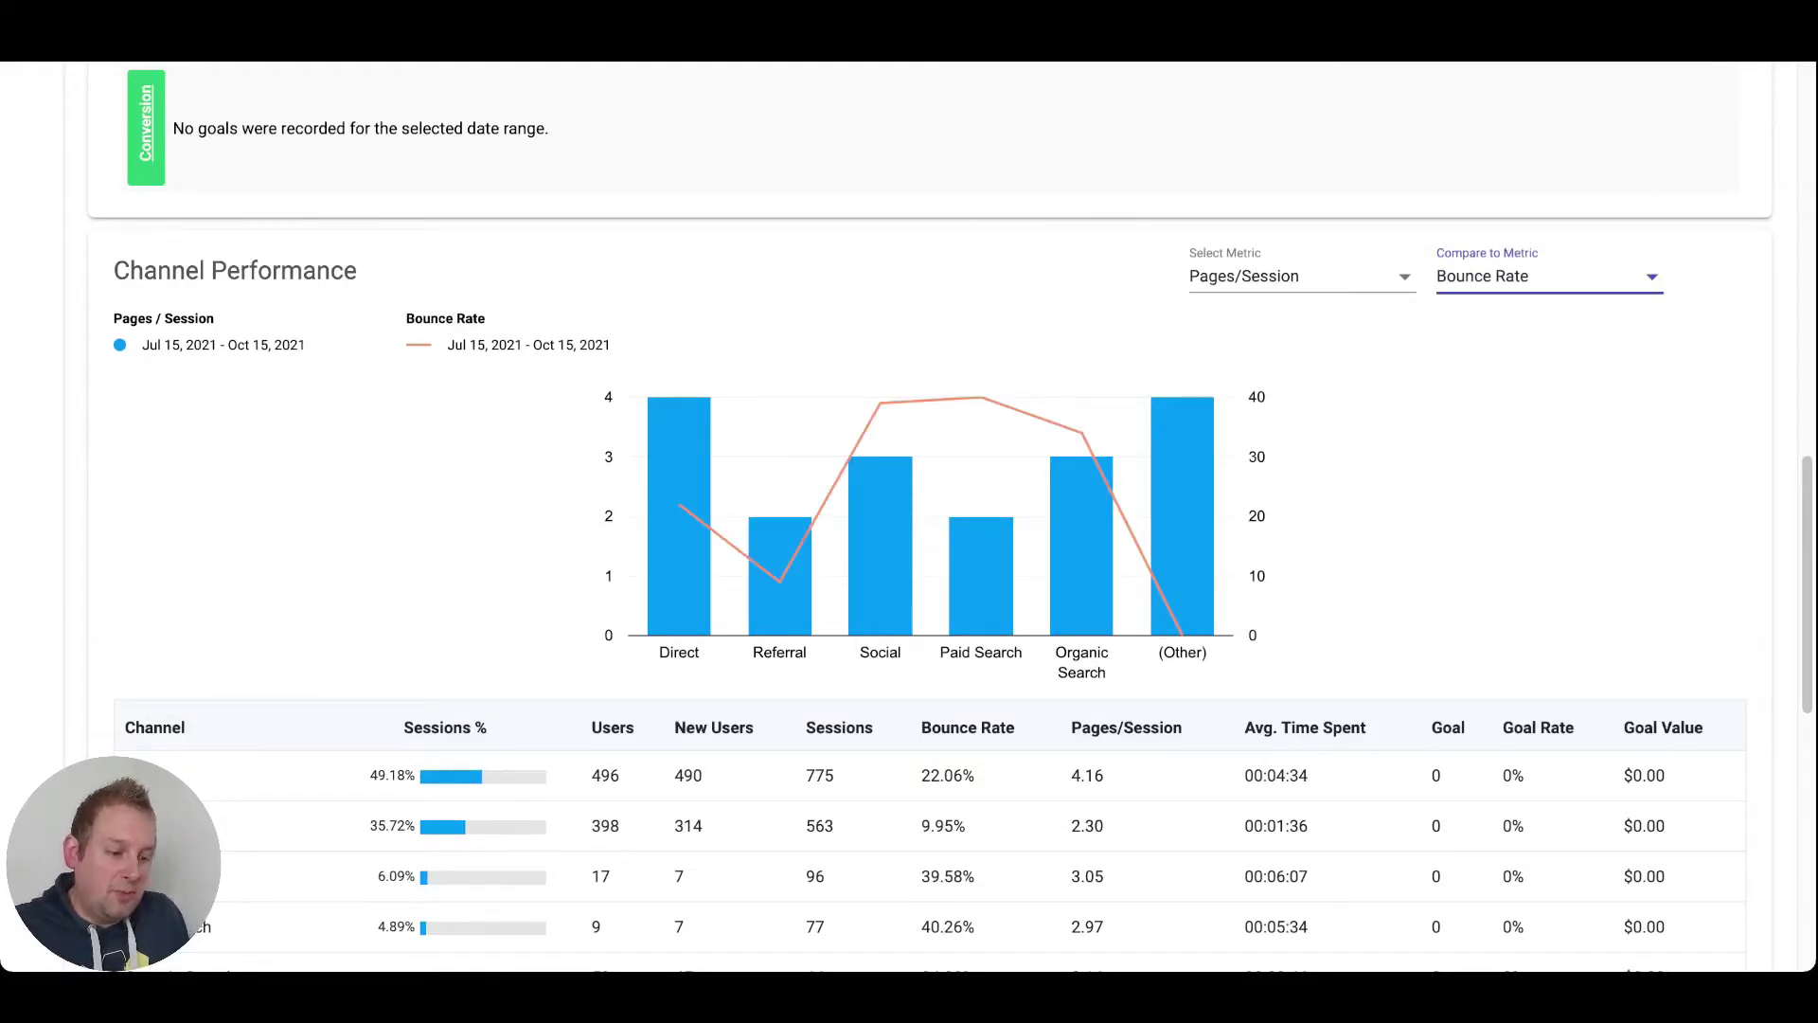
Review the channel insights and the goal, new vs returning users, landing page, device and country/location performance sections.
scroll(909, 516, down, 8)
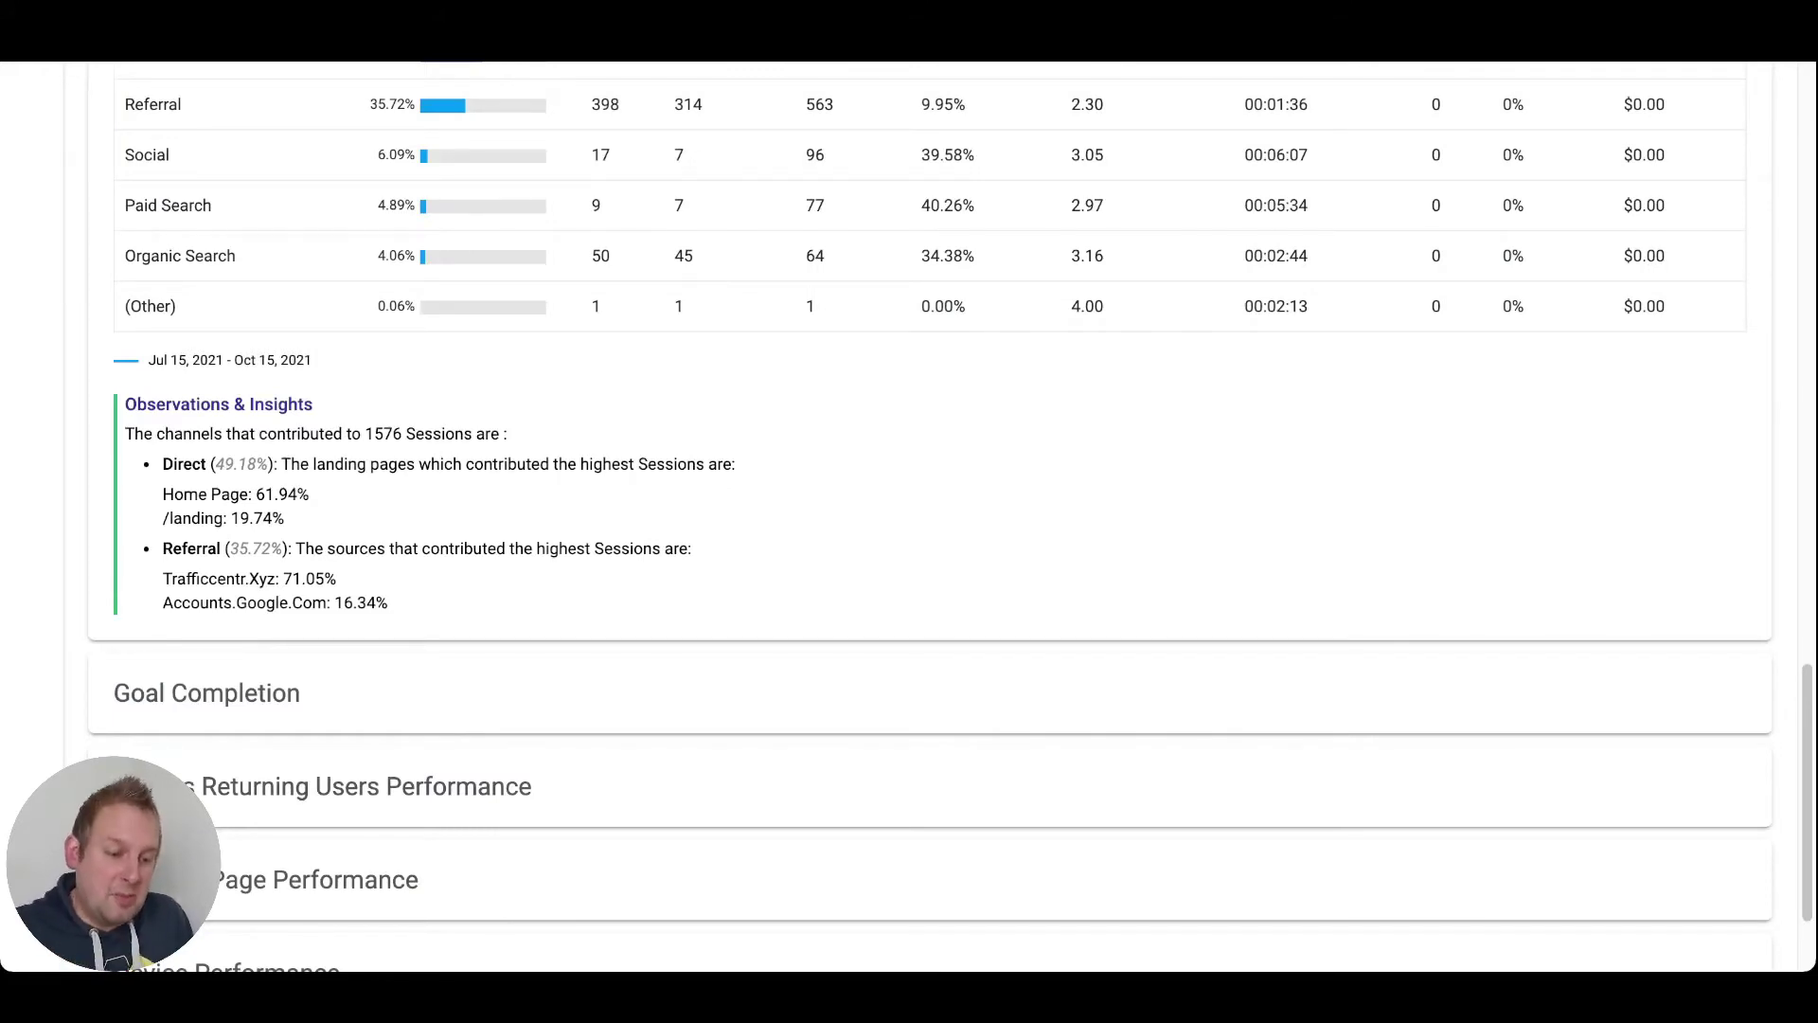
scroll(909, 516, down, 2)
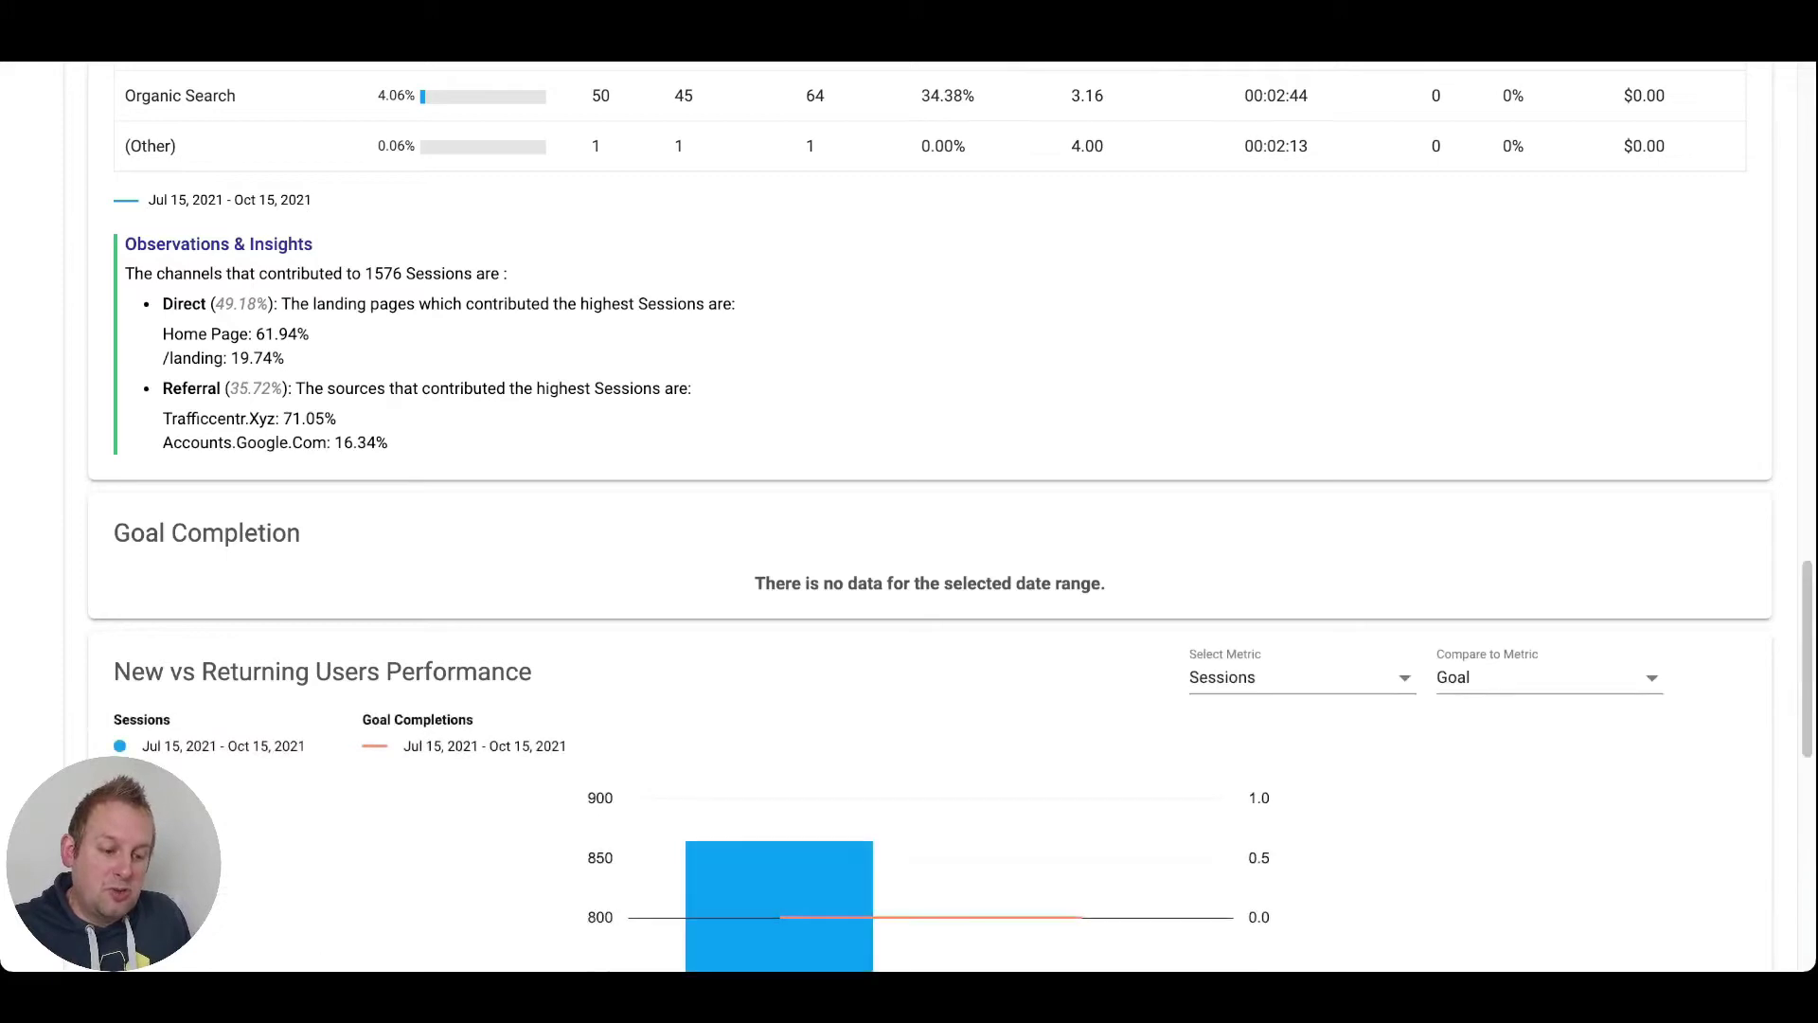
scroll(909, 516, down, 9)
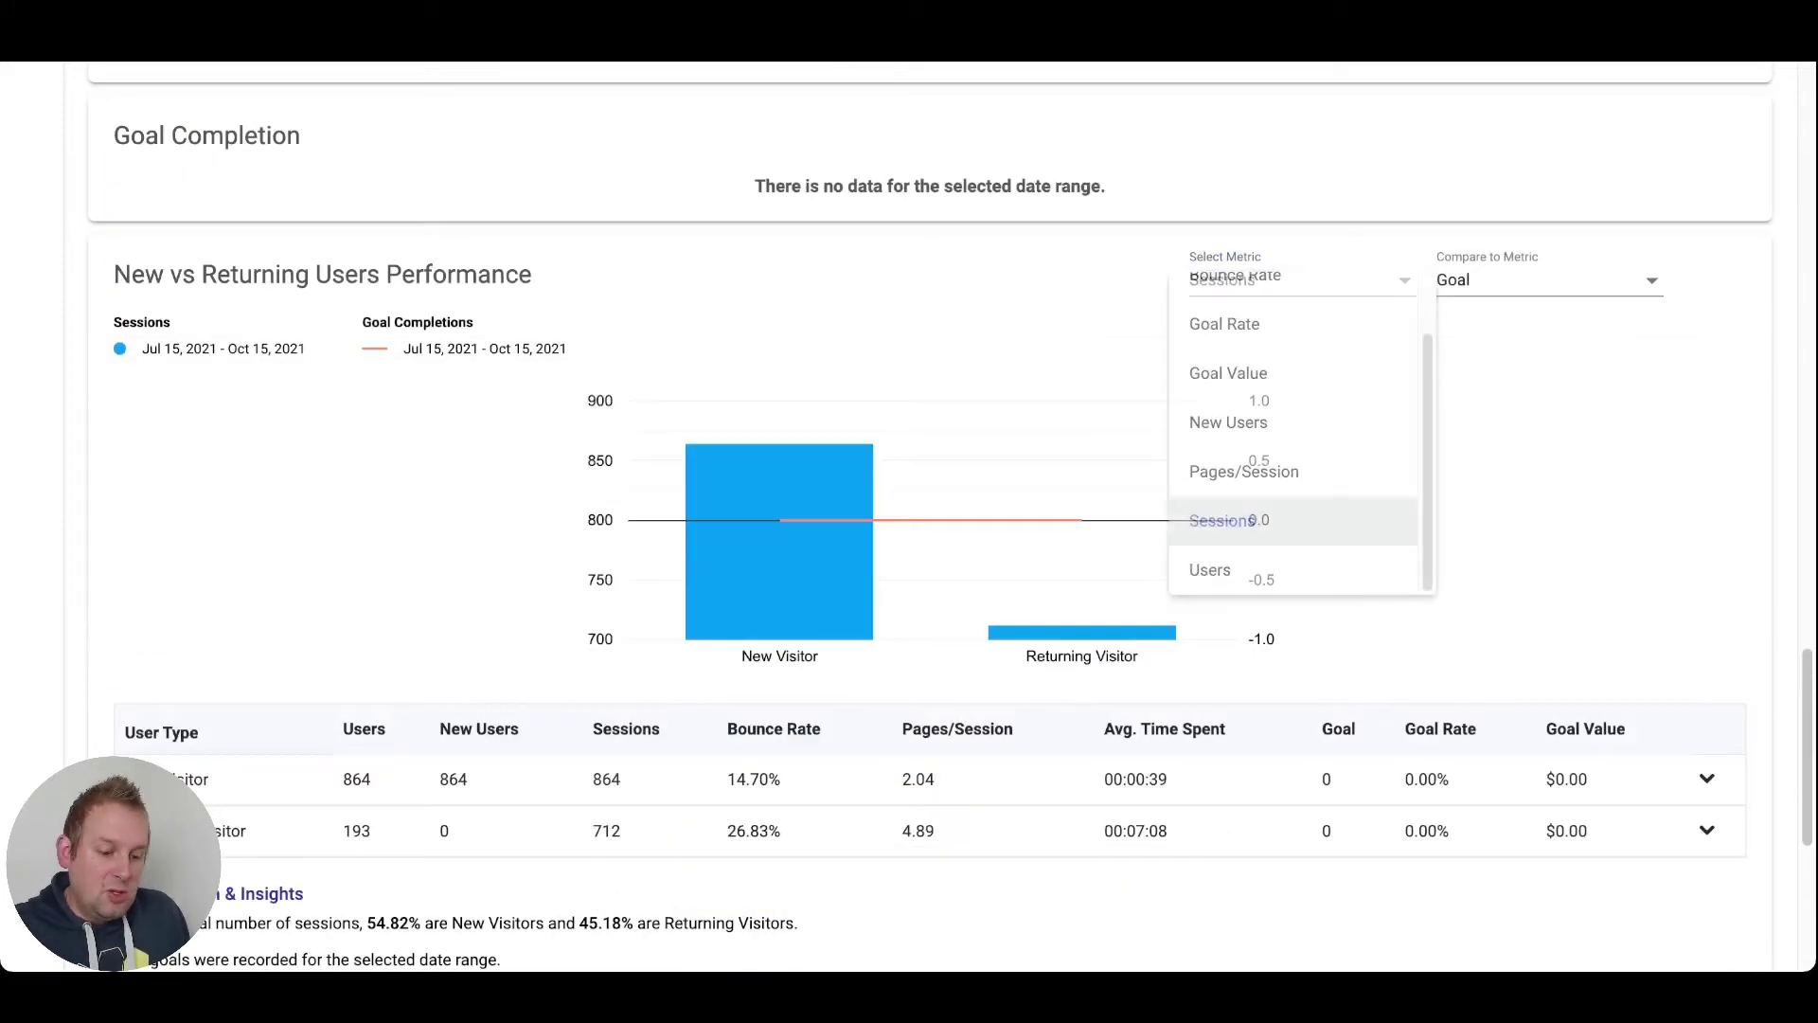
scroll(910, 516, down, 2)
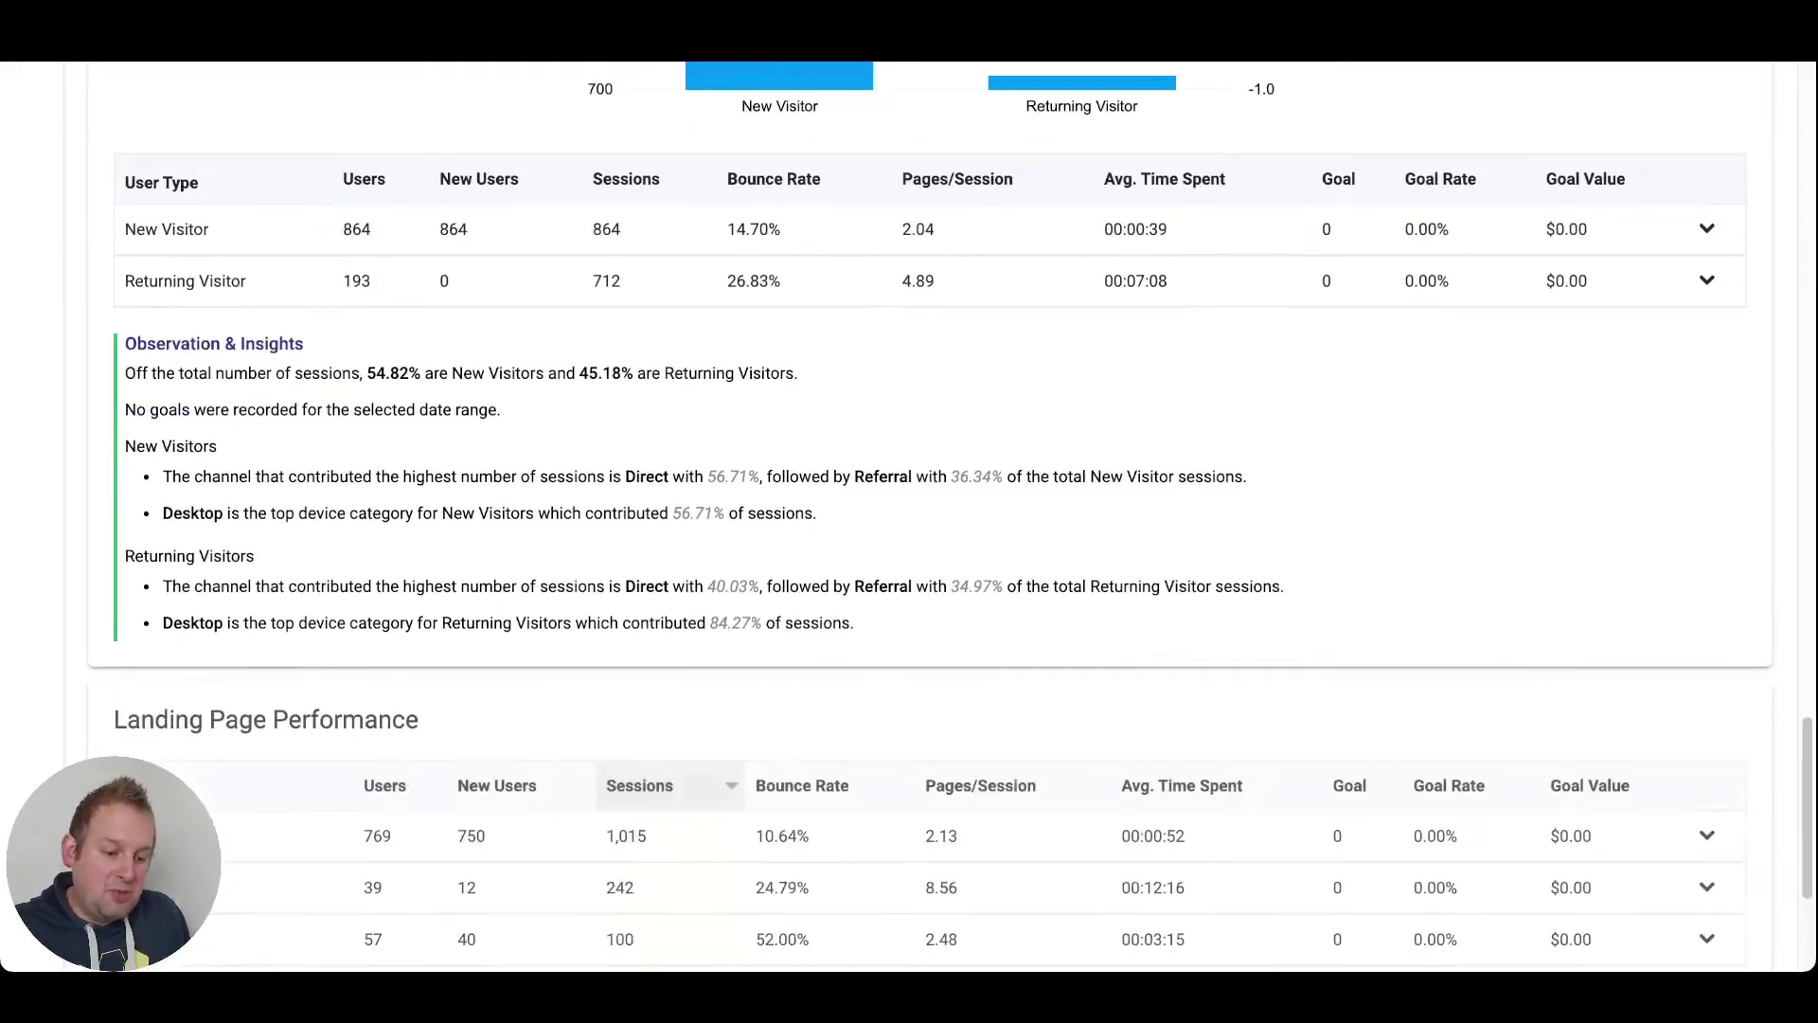
scroll(909, 516, down, 7)
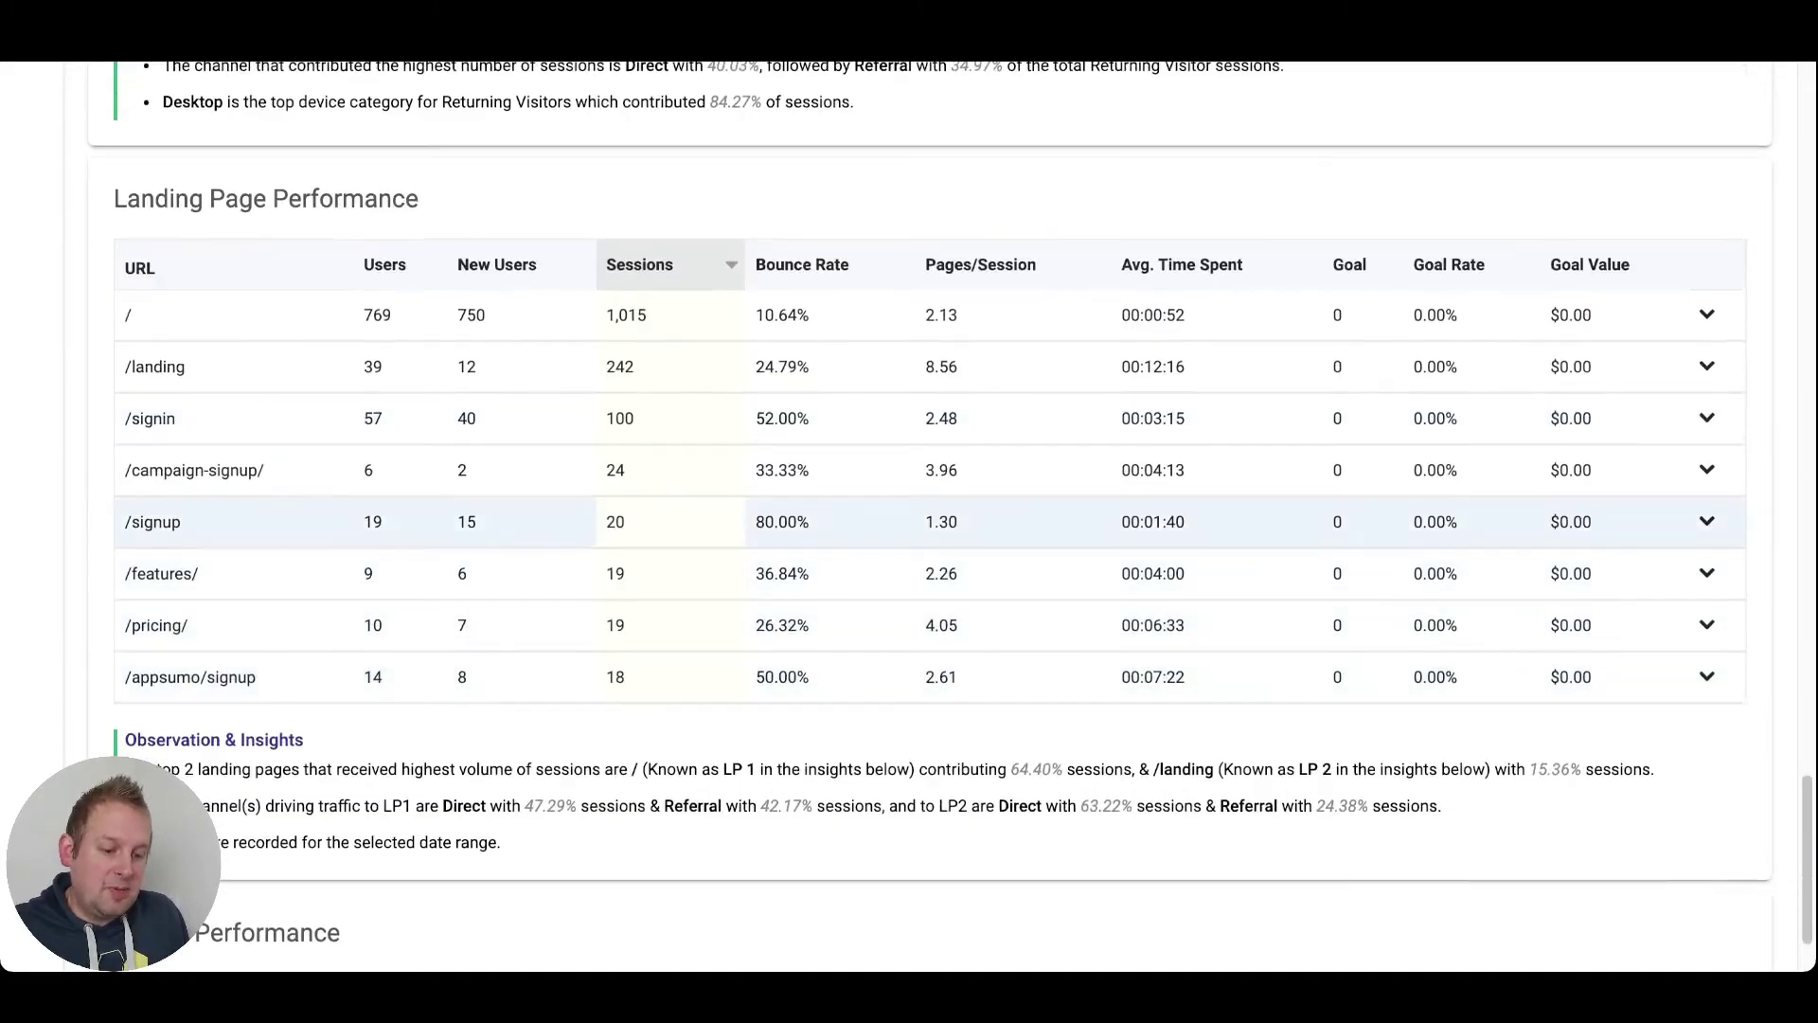
scroll(909, 516, down, 6)
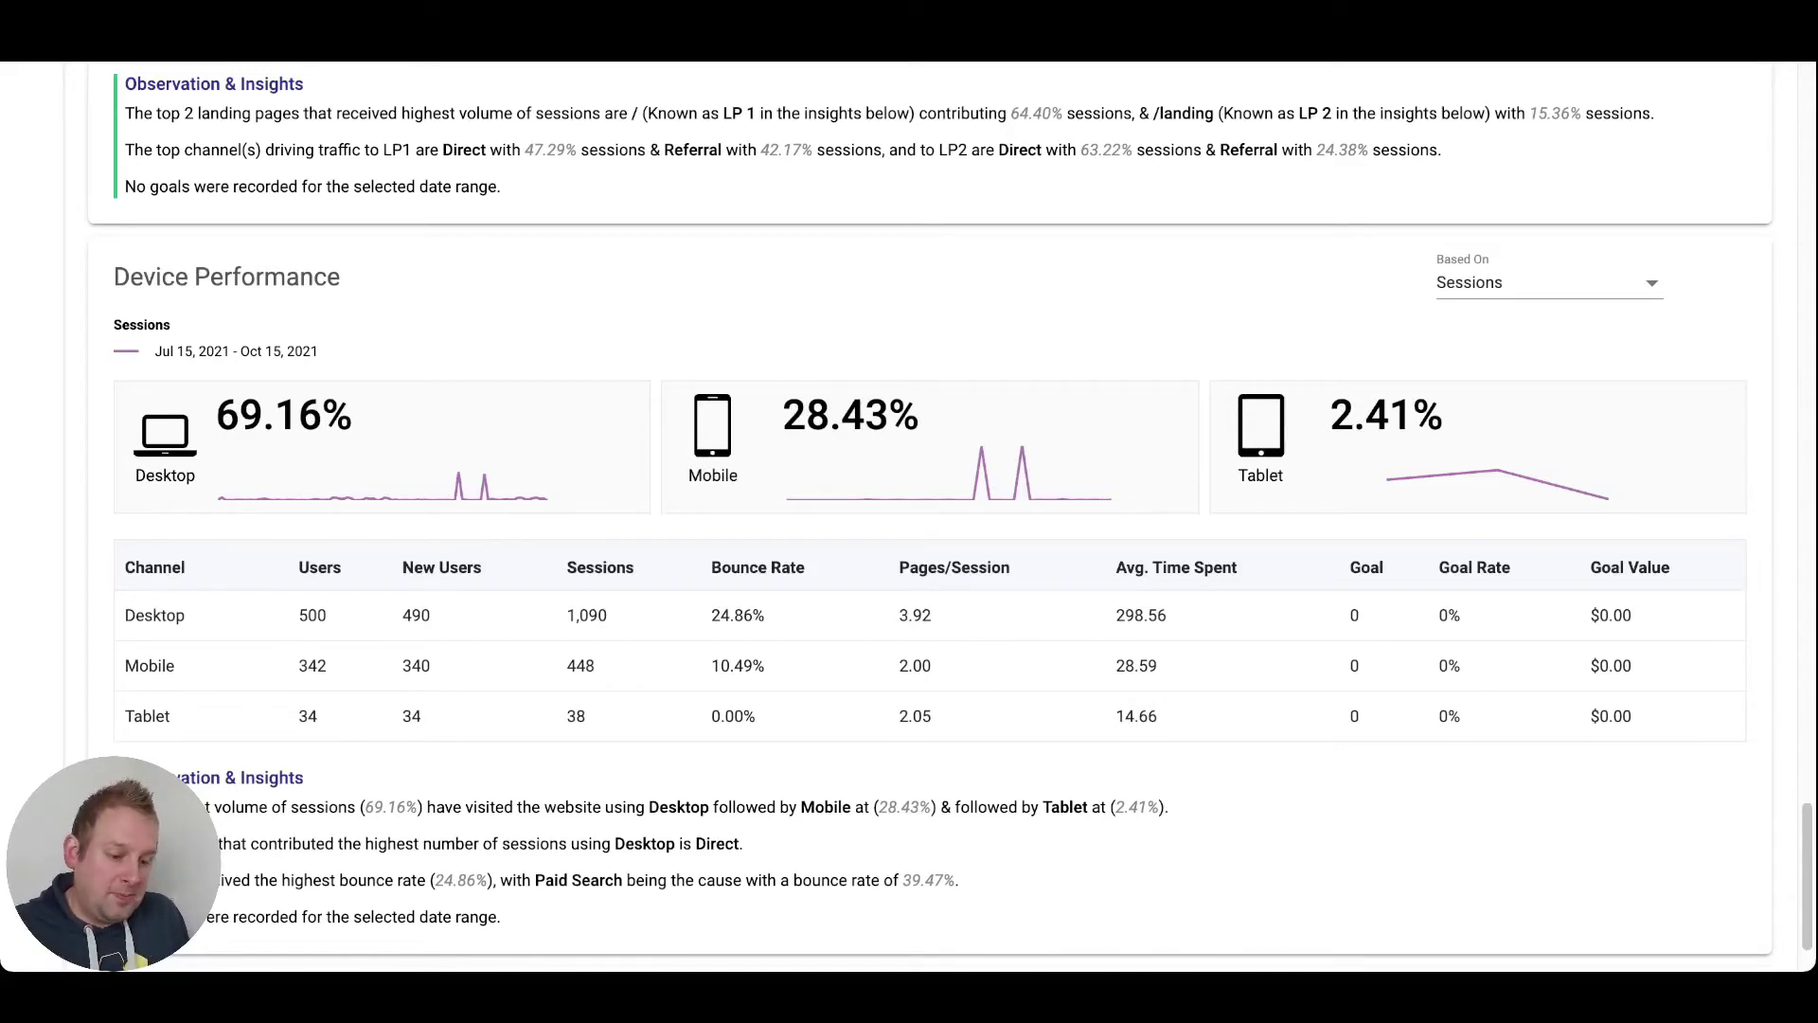
scroll(909, 516, down, 1)
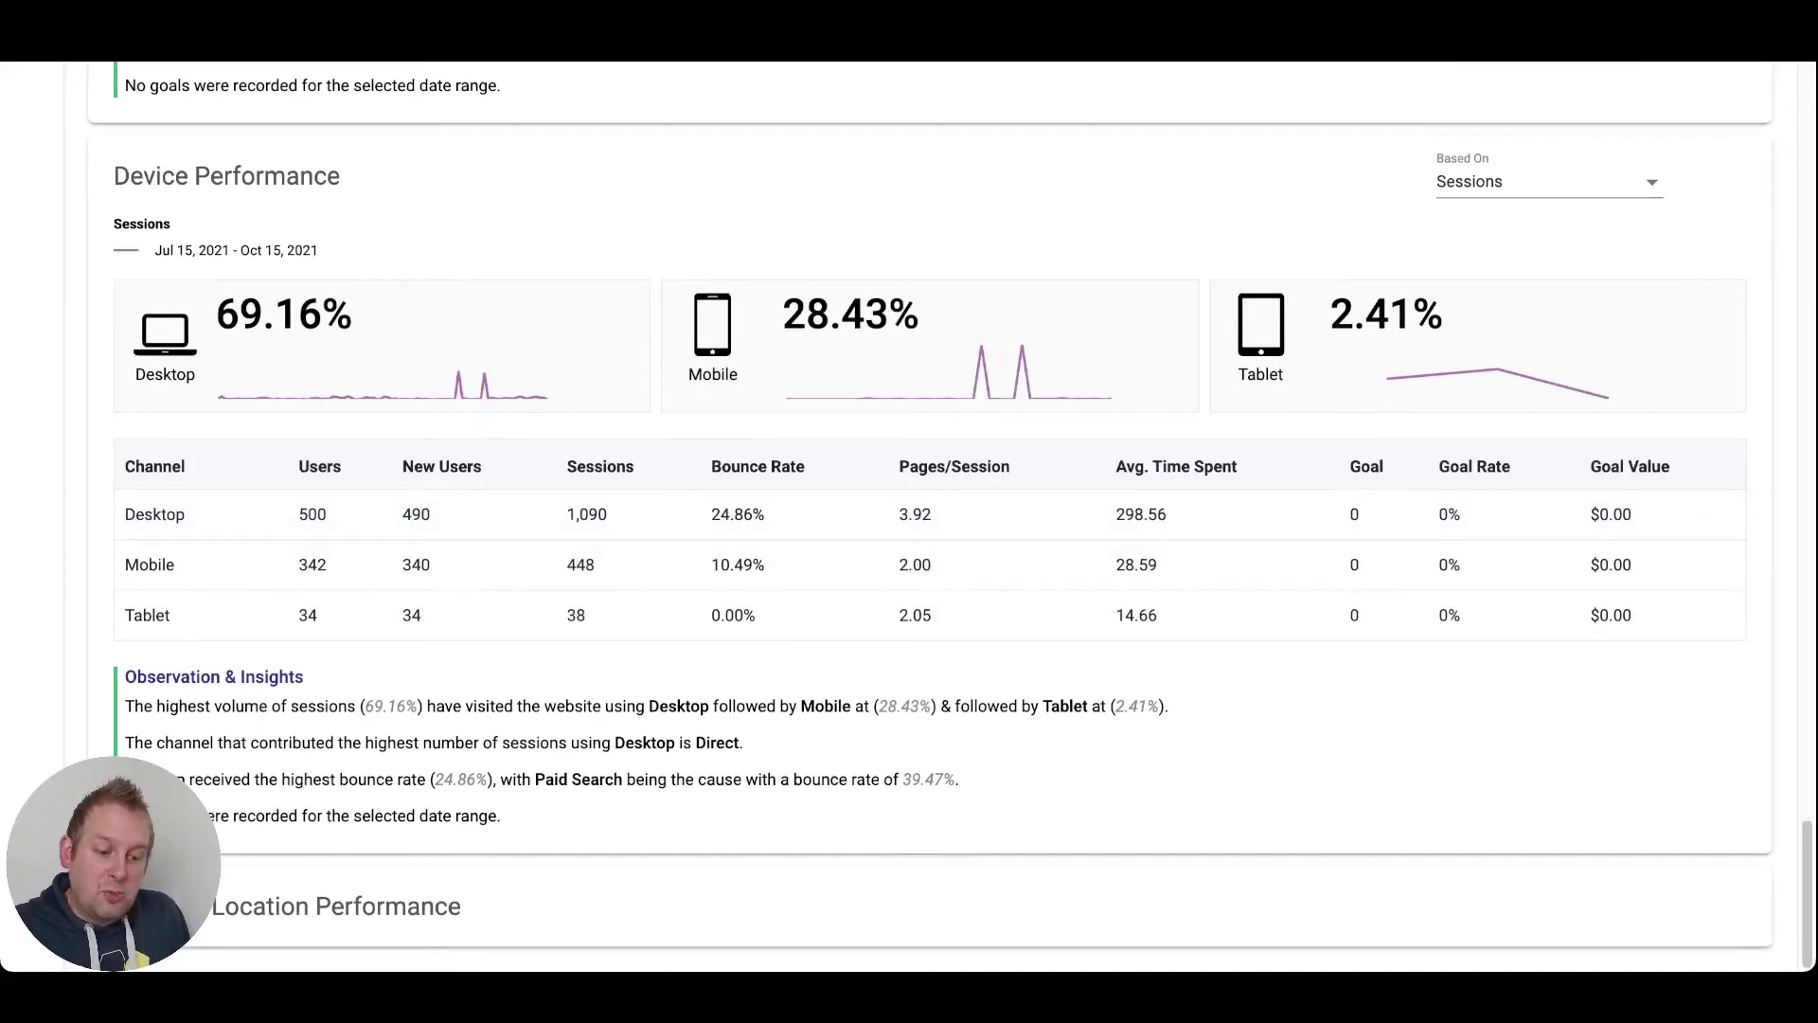
scroll(909, 517, down, 5)
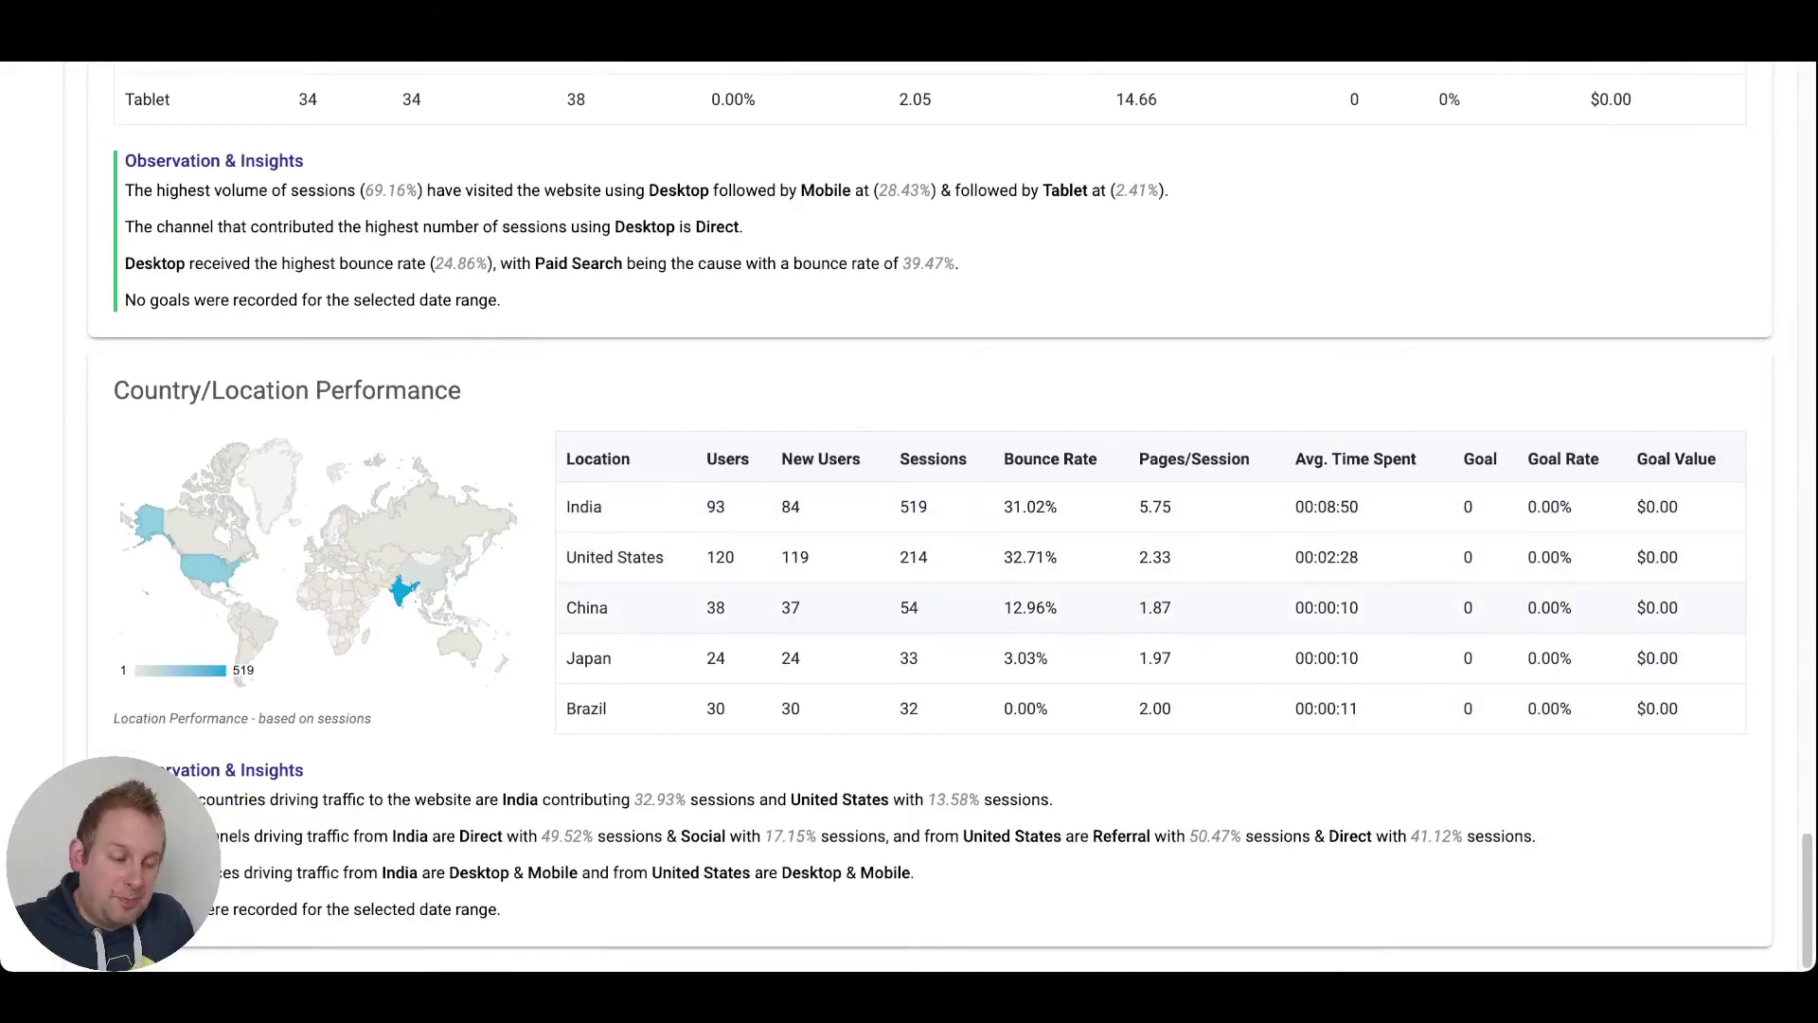
Download the Google Analytics report with all sections included under the title "demo" and open the resulting PDF.
scroll(910, 607, up, 20)
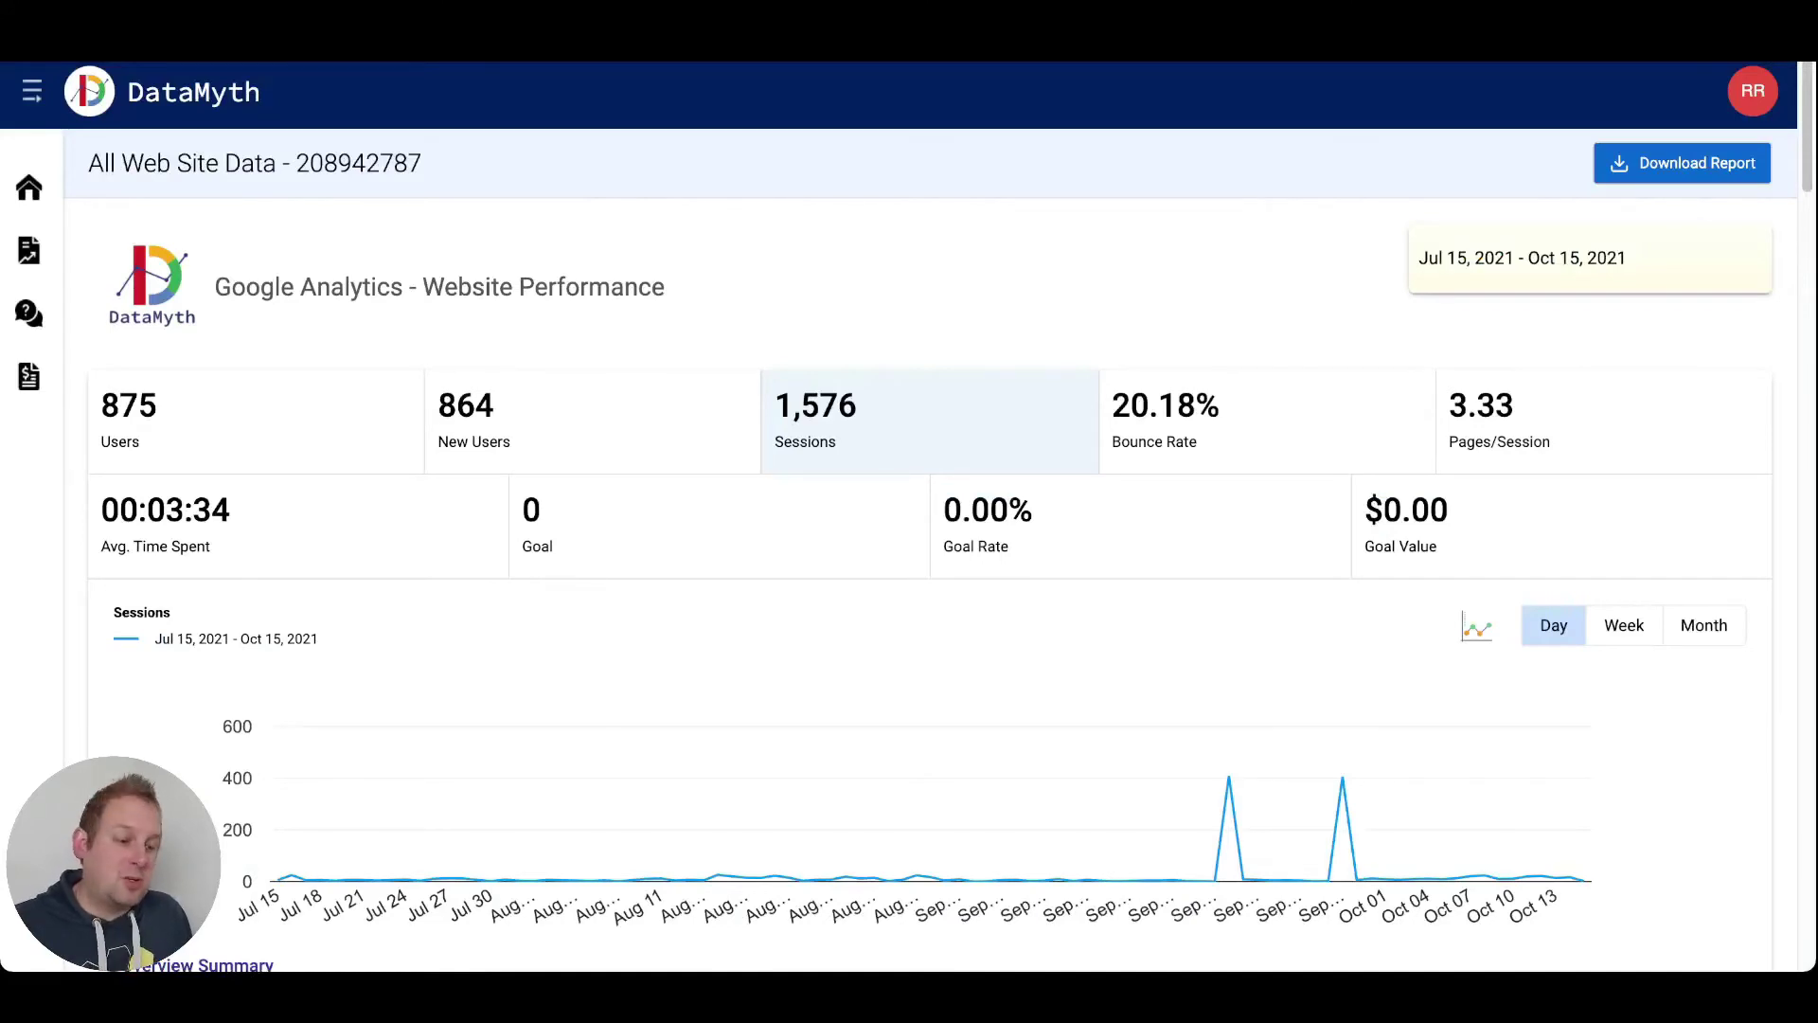
click(1682, 163)
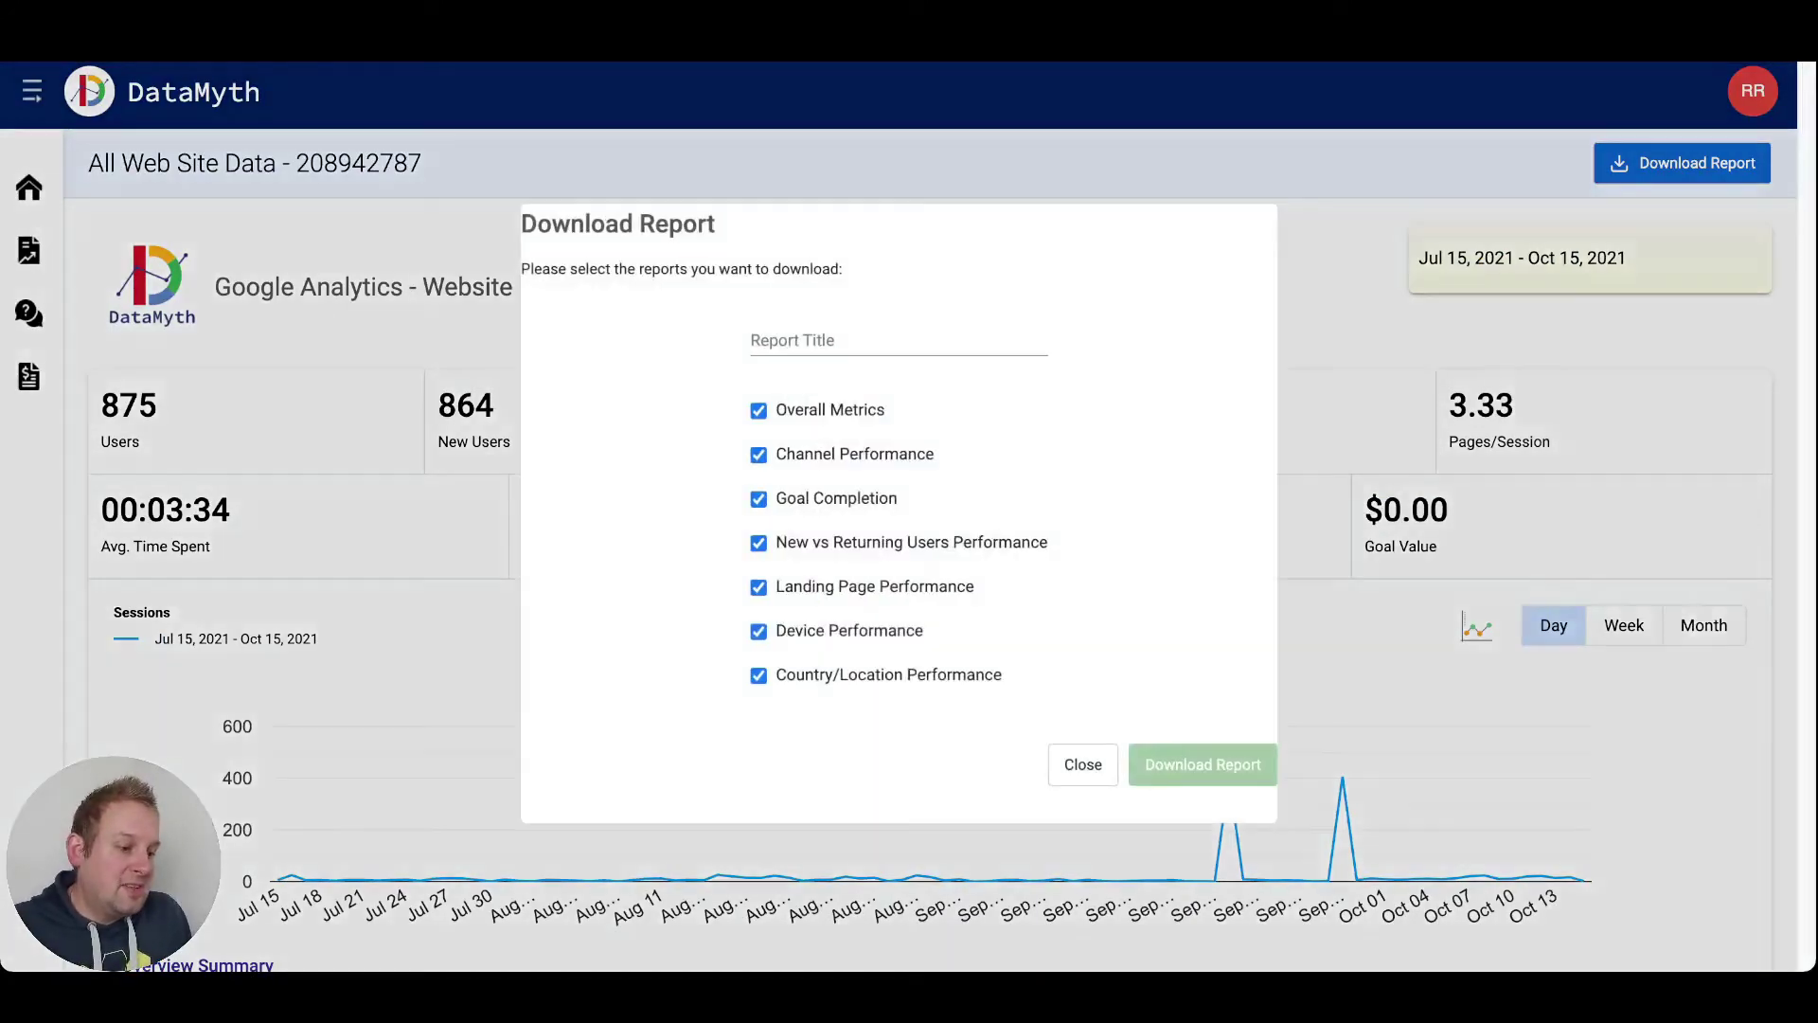
click(898, 340)
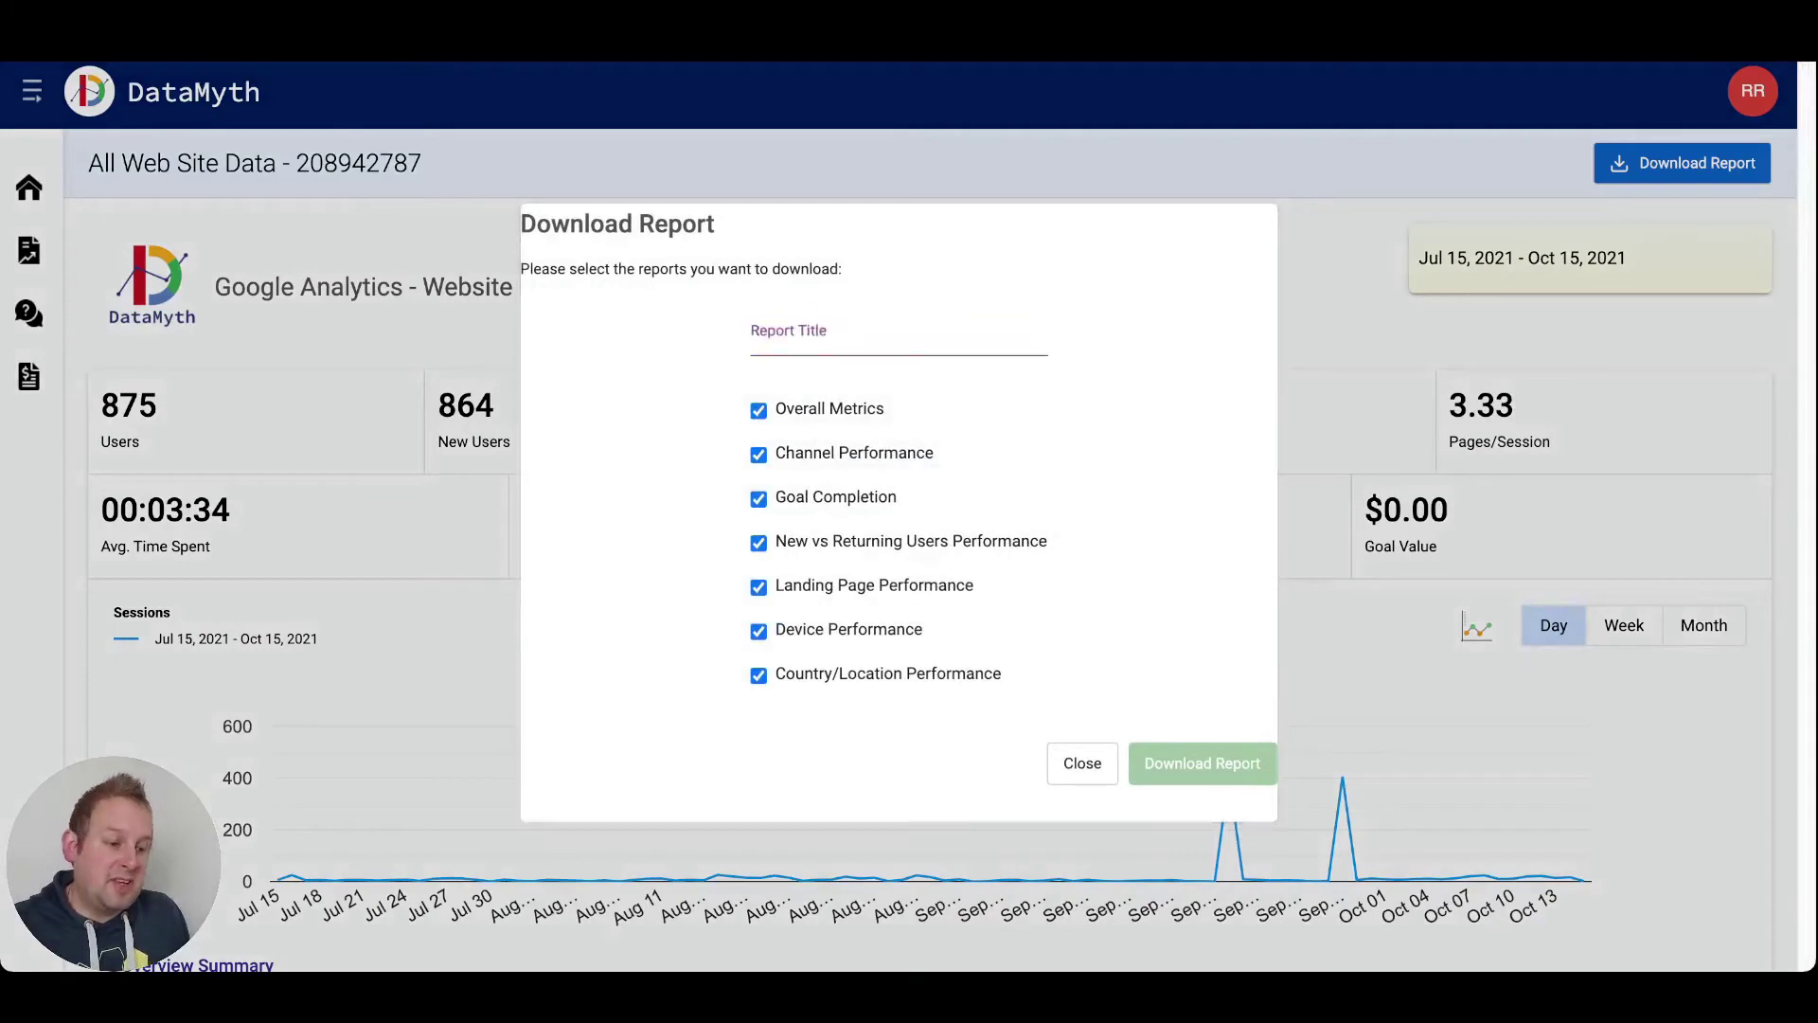
text(demo)
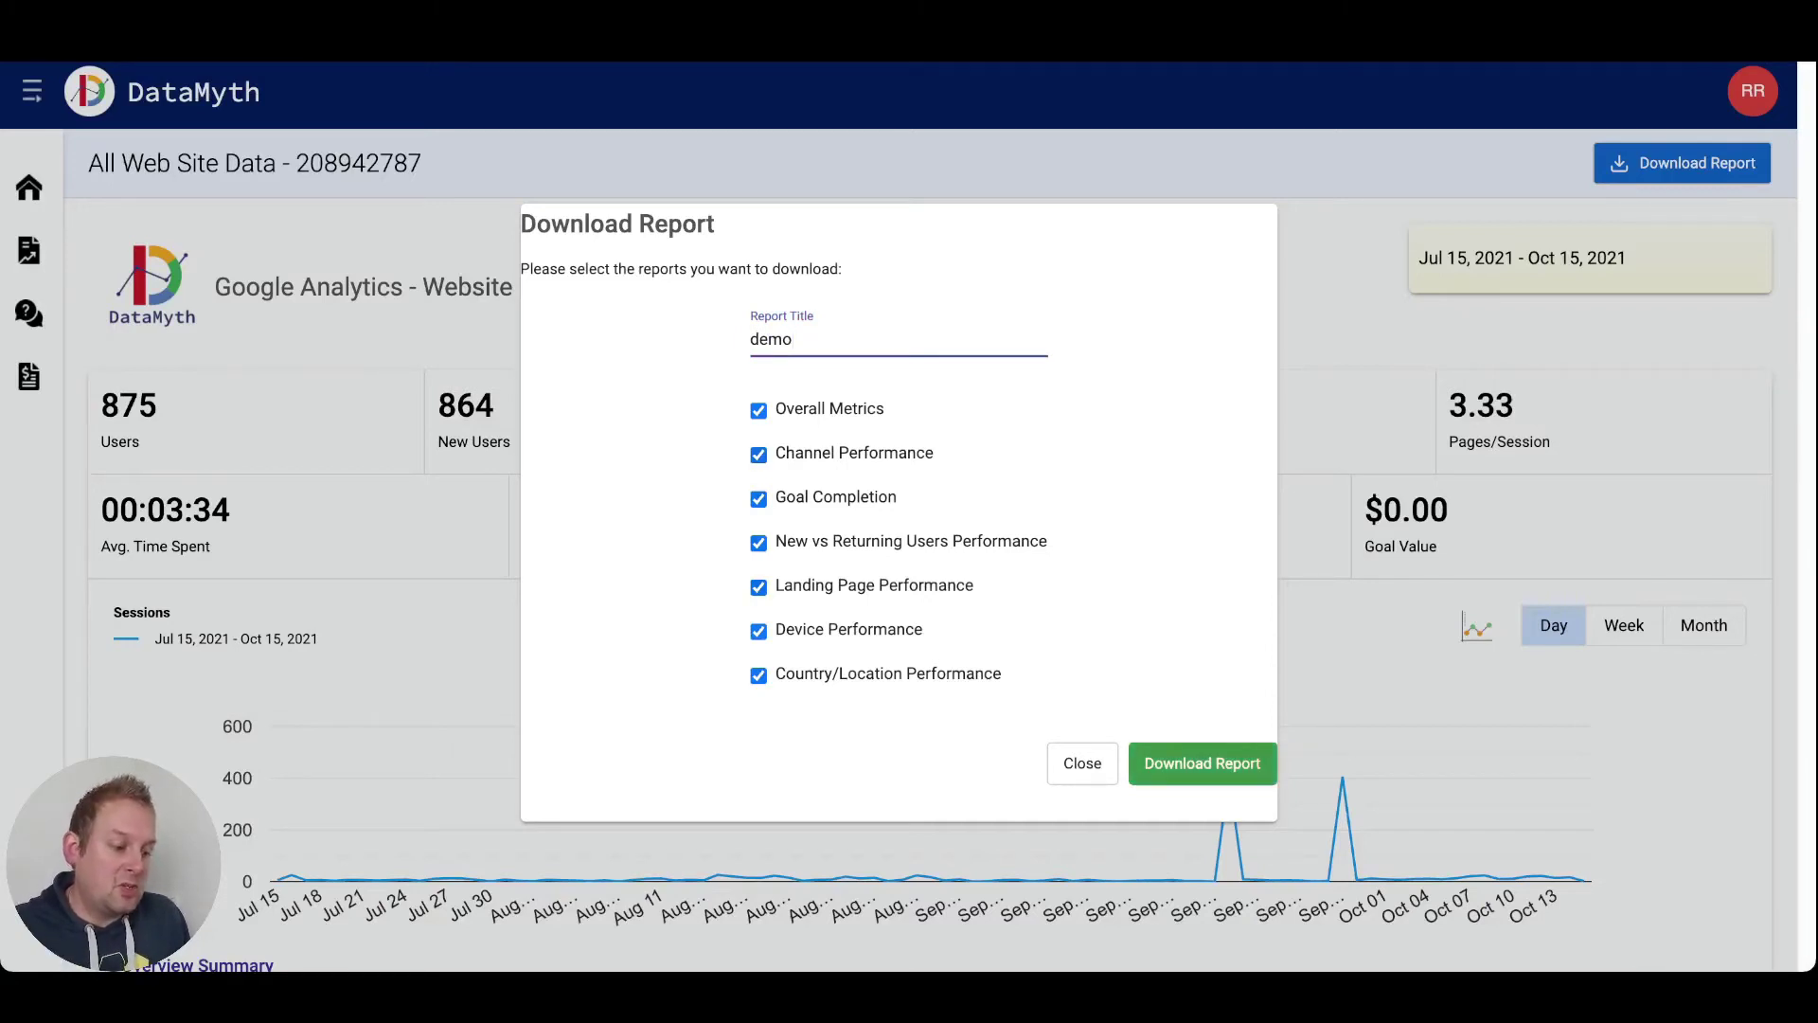
click(1203, 763)
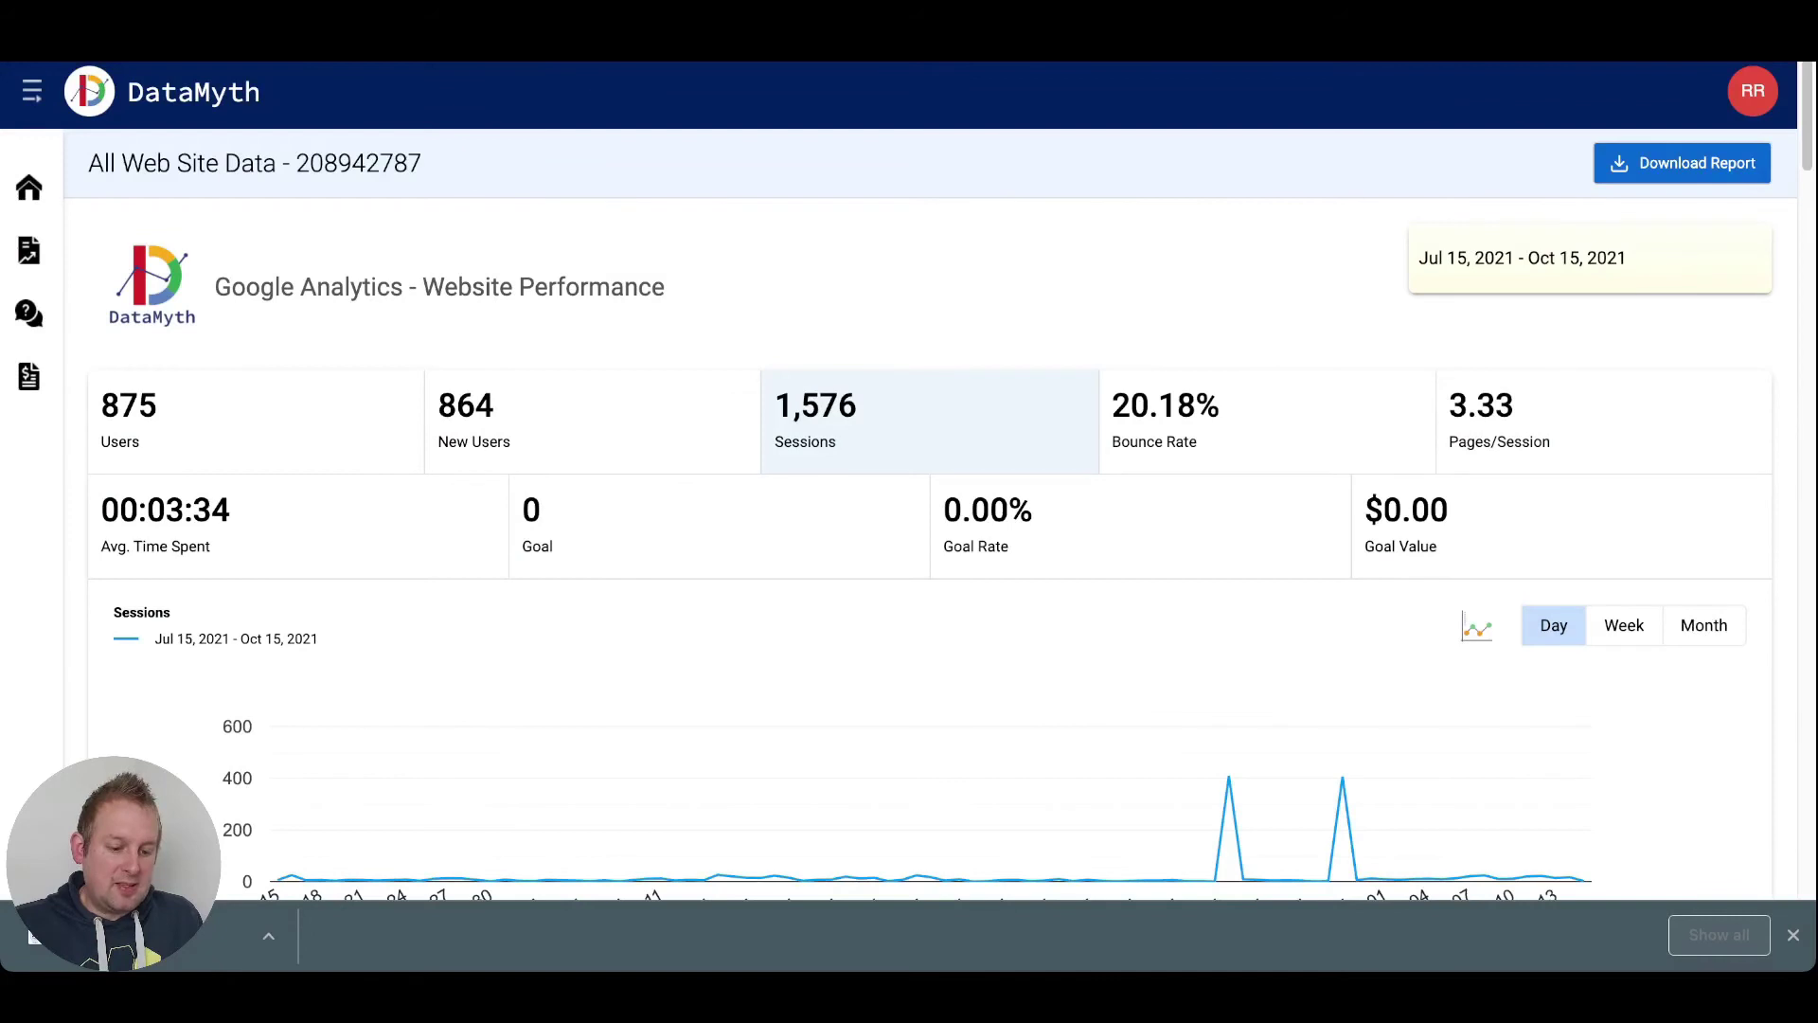
click(132, 936)
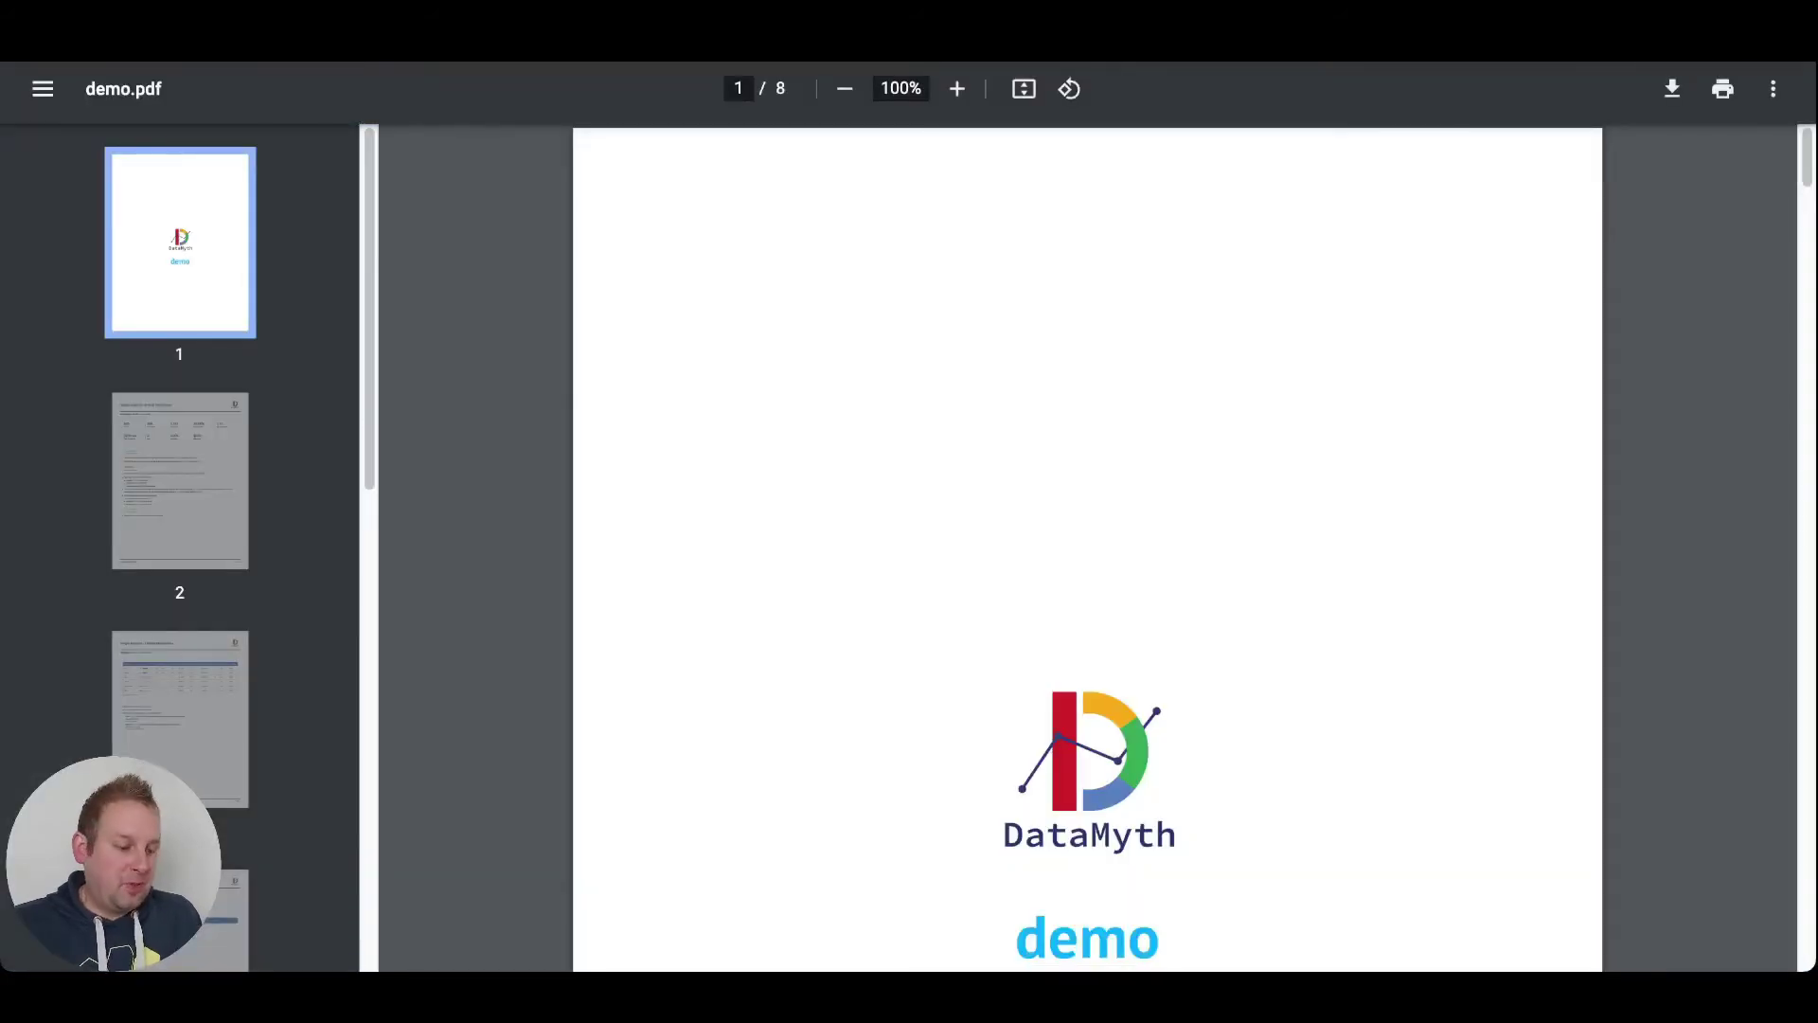
Look through the downloaded demo.pdf from its cover page to the country/location insights, then go back to the channel table.
scroll(1087, 549, down, 4)
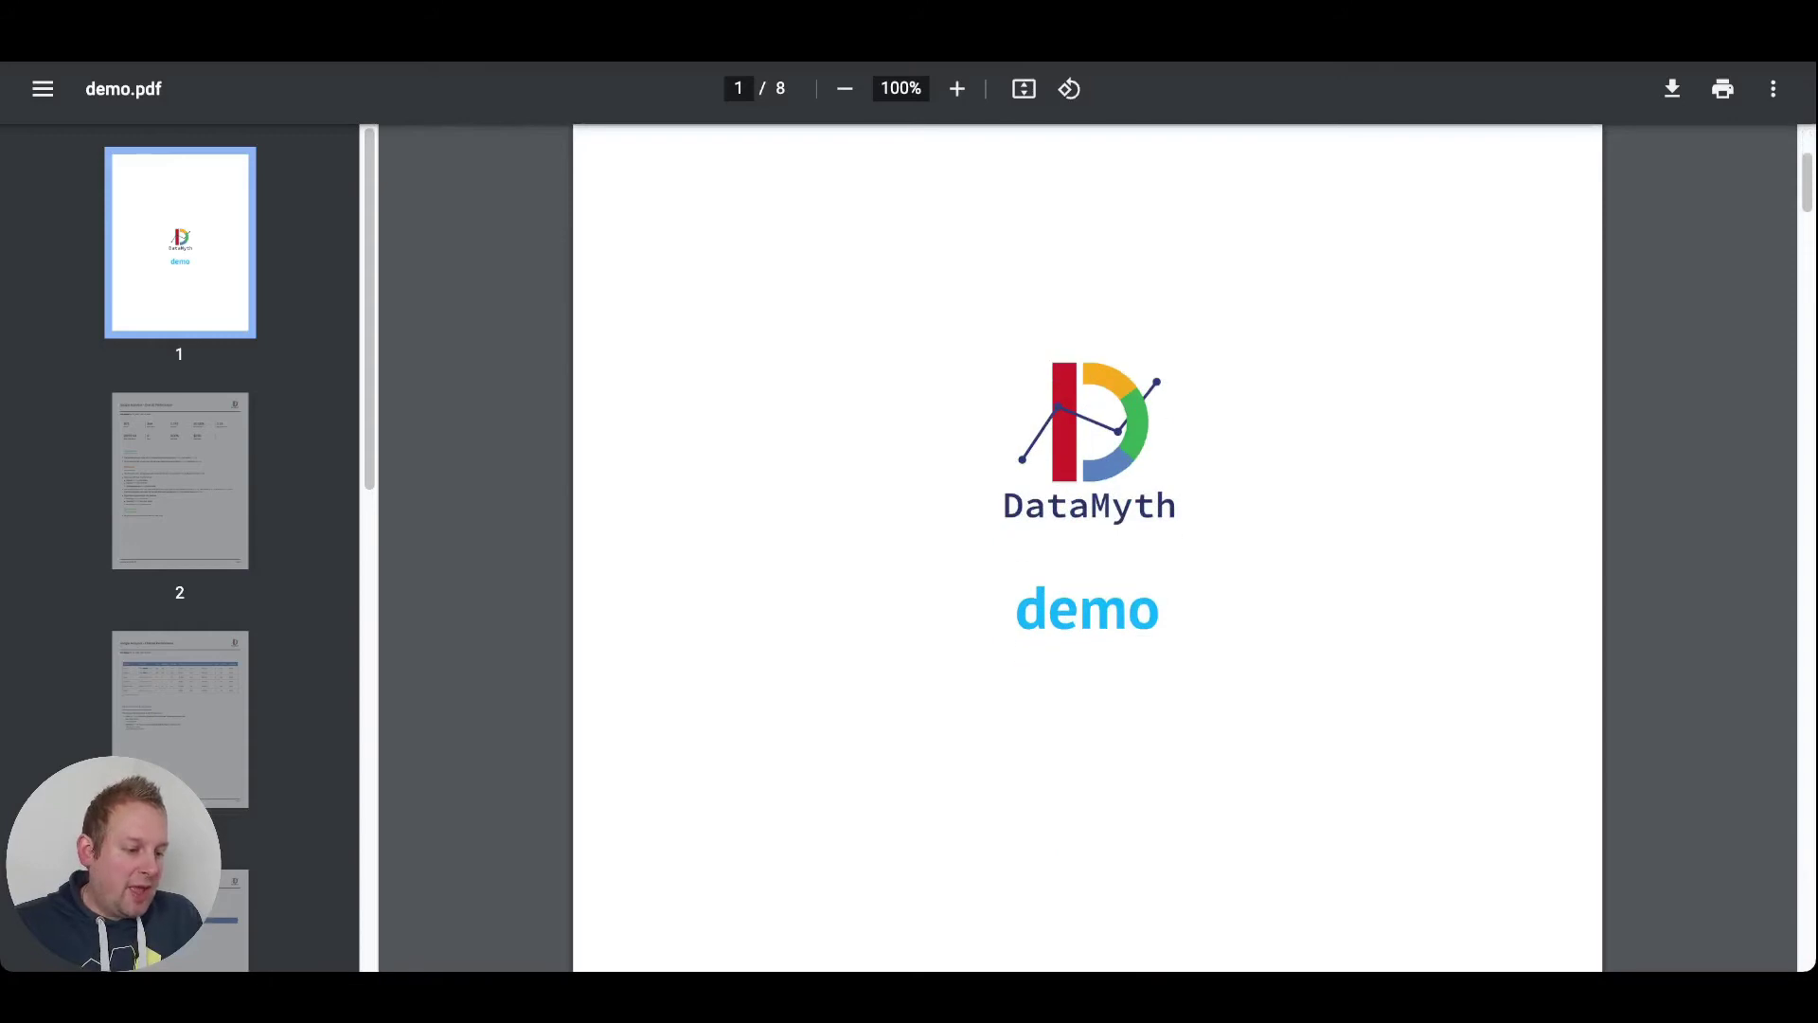
double_click(1087, 611)
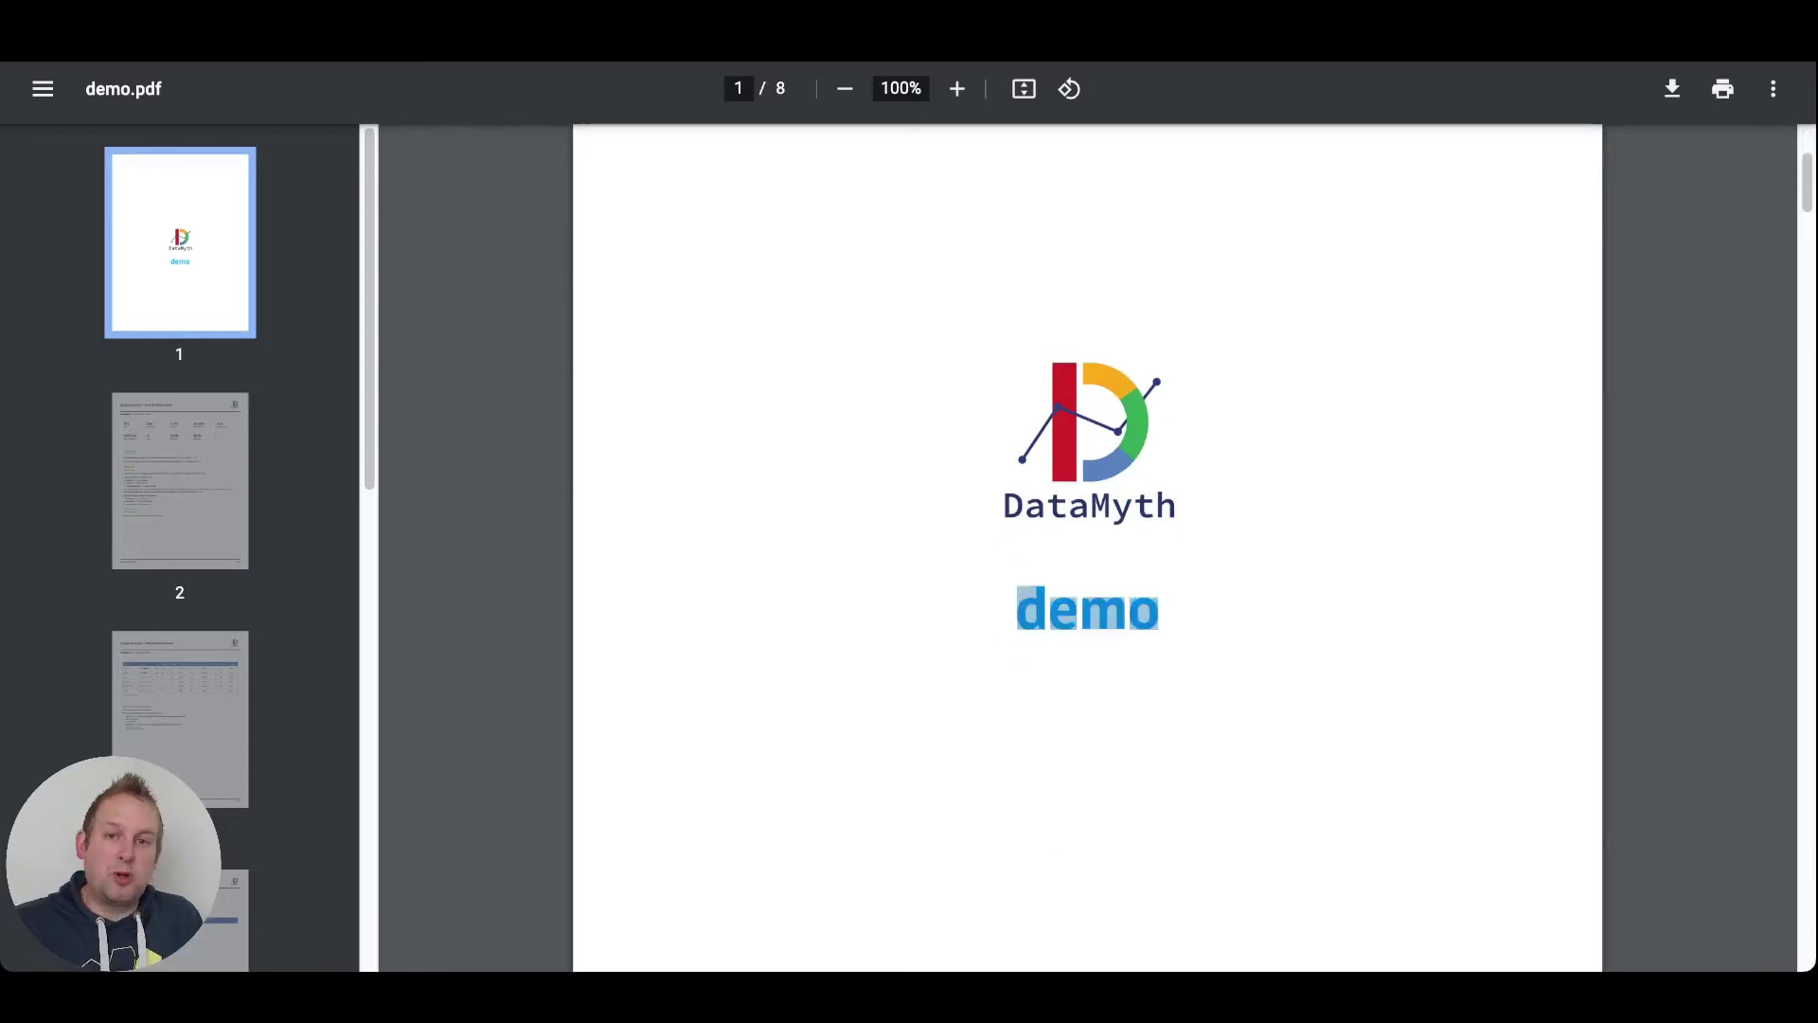
click(1088, 611)
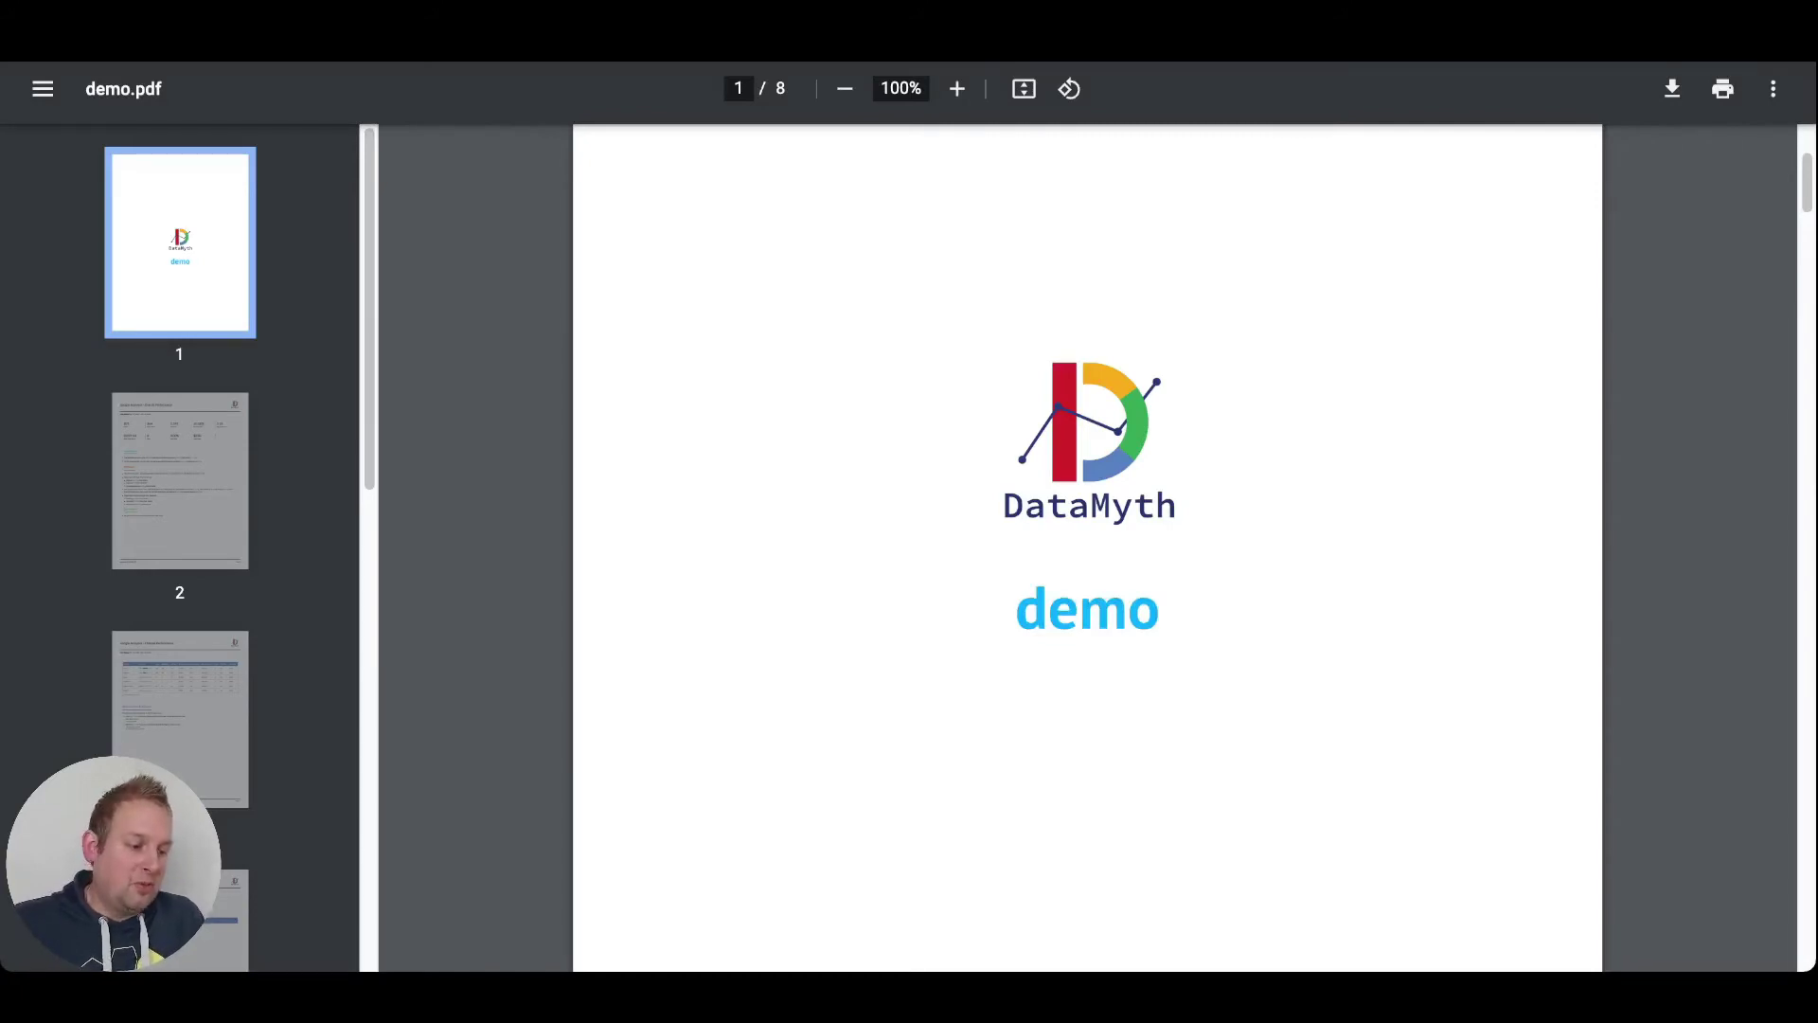
scroll(1088, 547, down, 10)
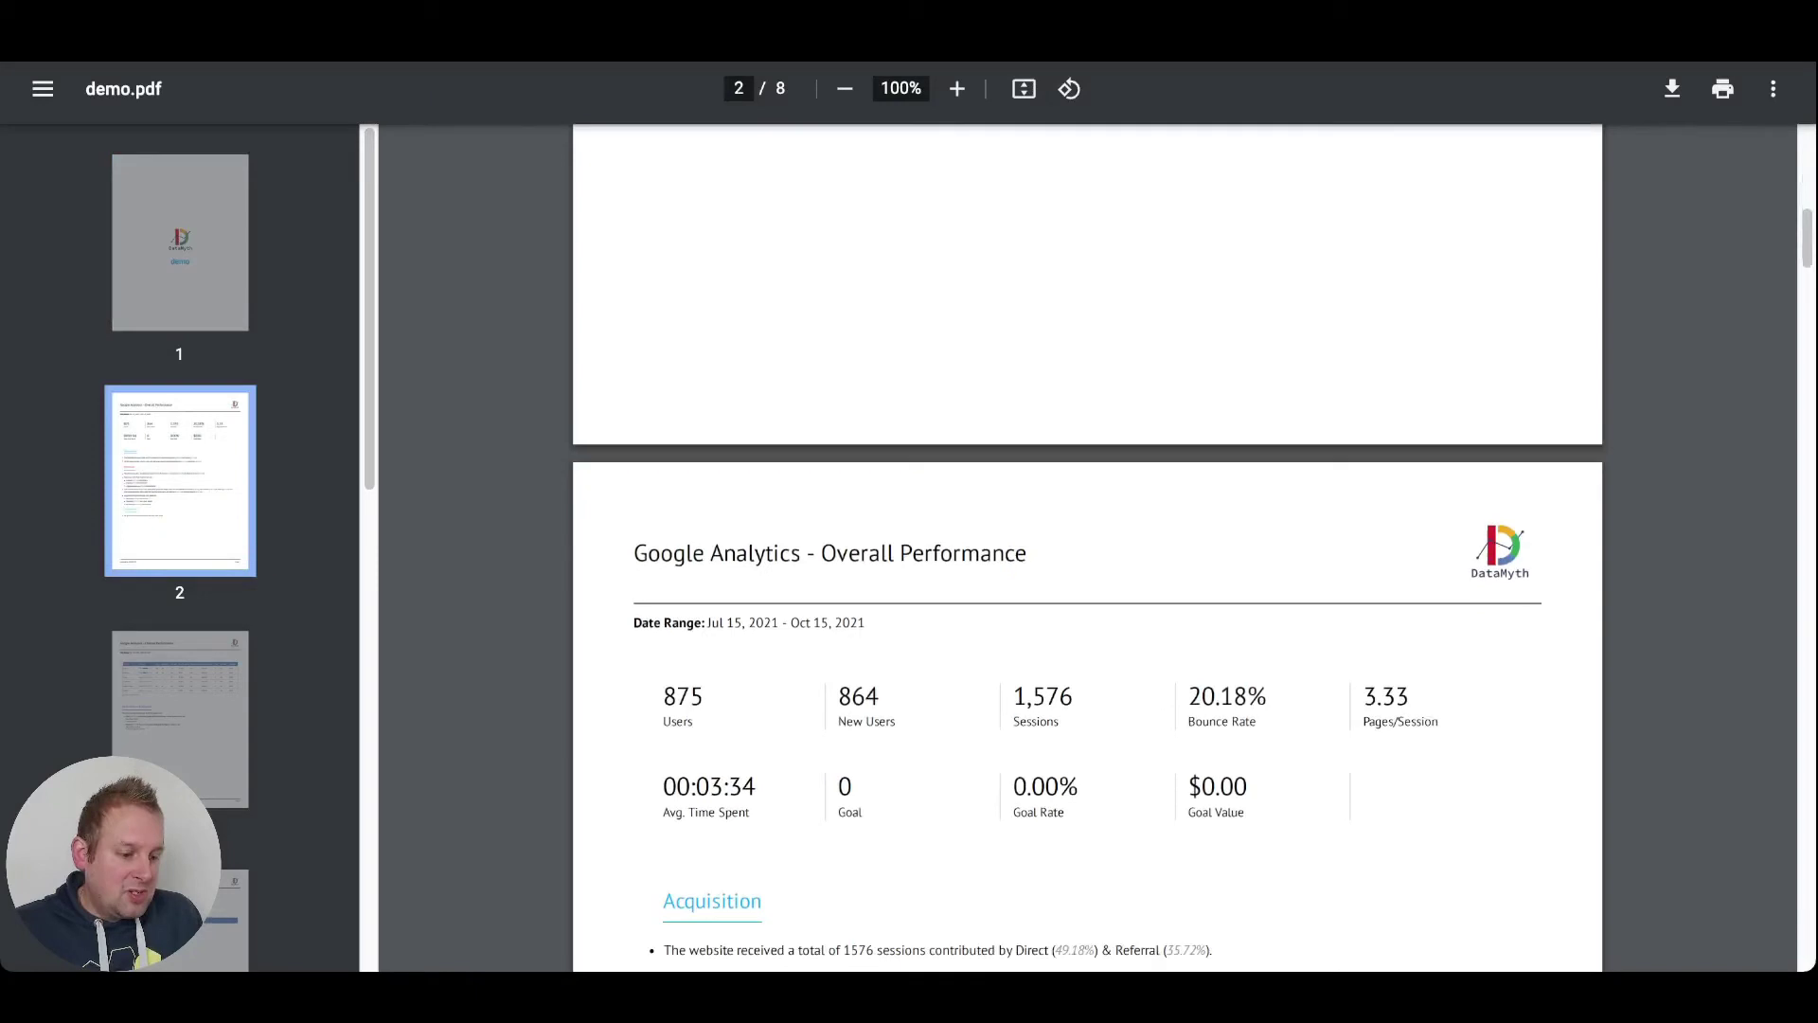
scroll(1087, 549, down, 5)
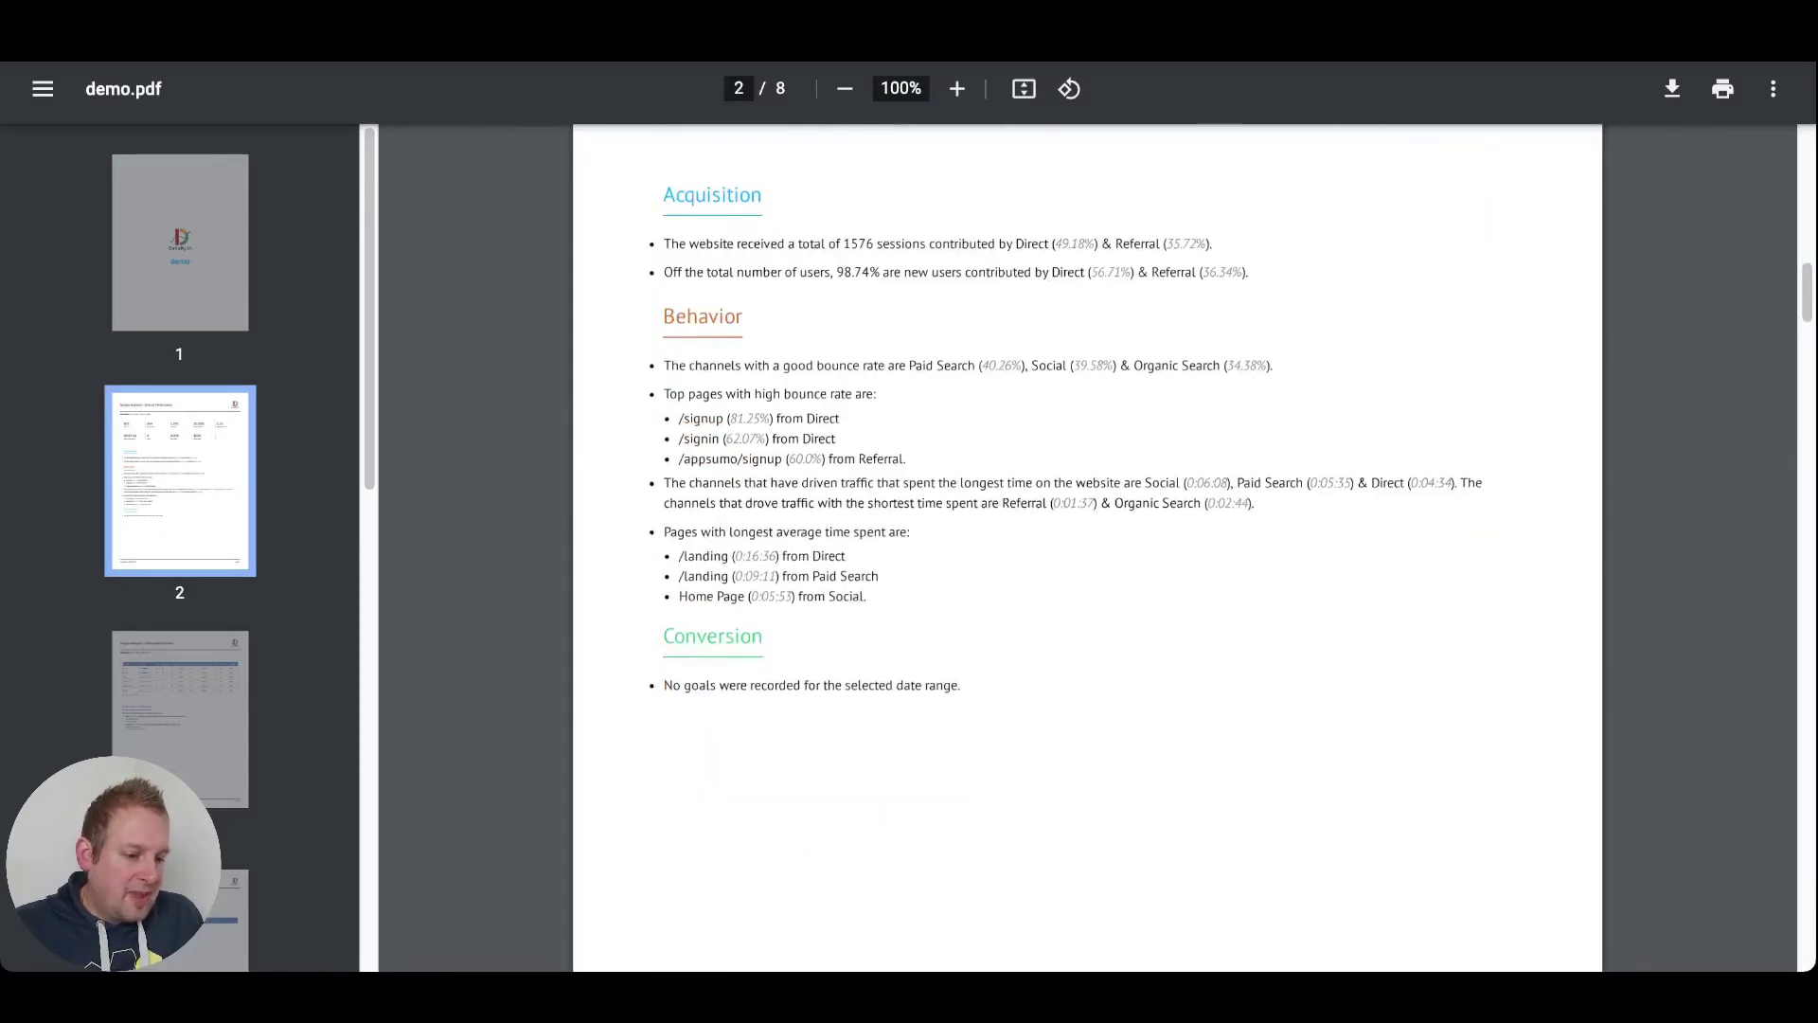
scroll(1088, 549, down, 9)
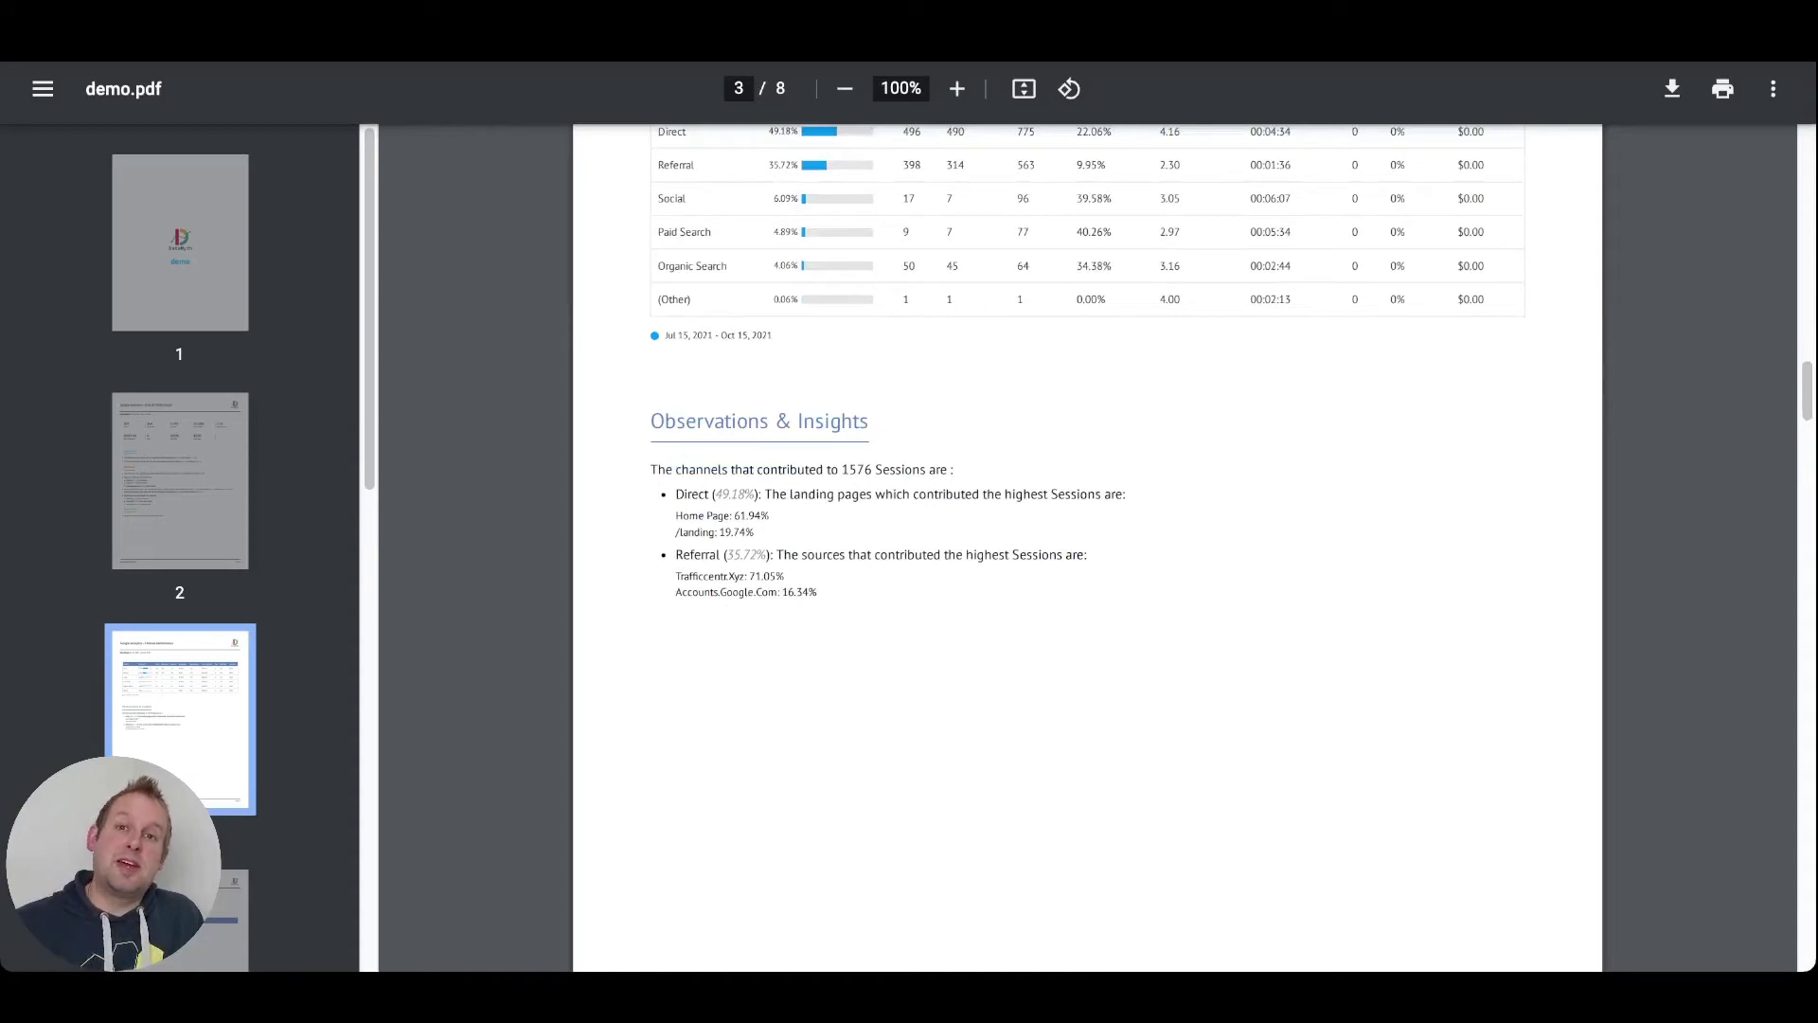
scroll(1087, 549, down, 5)
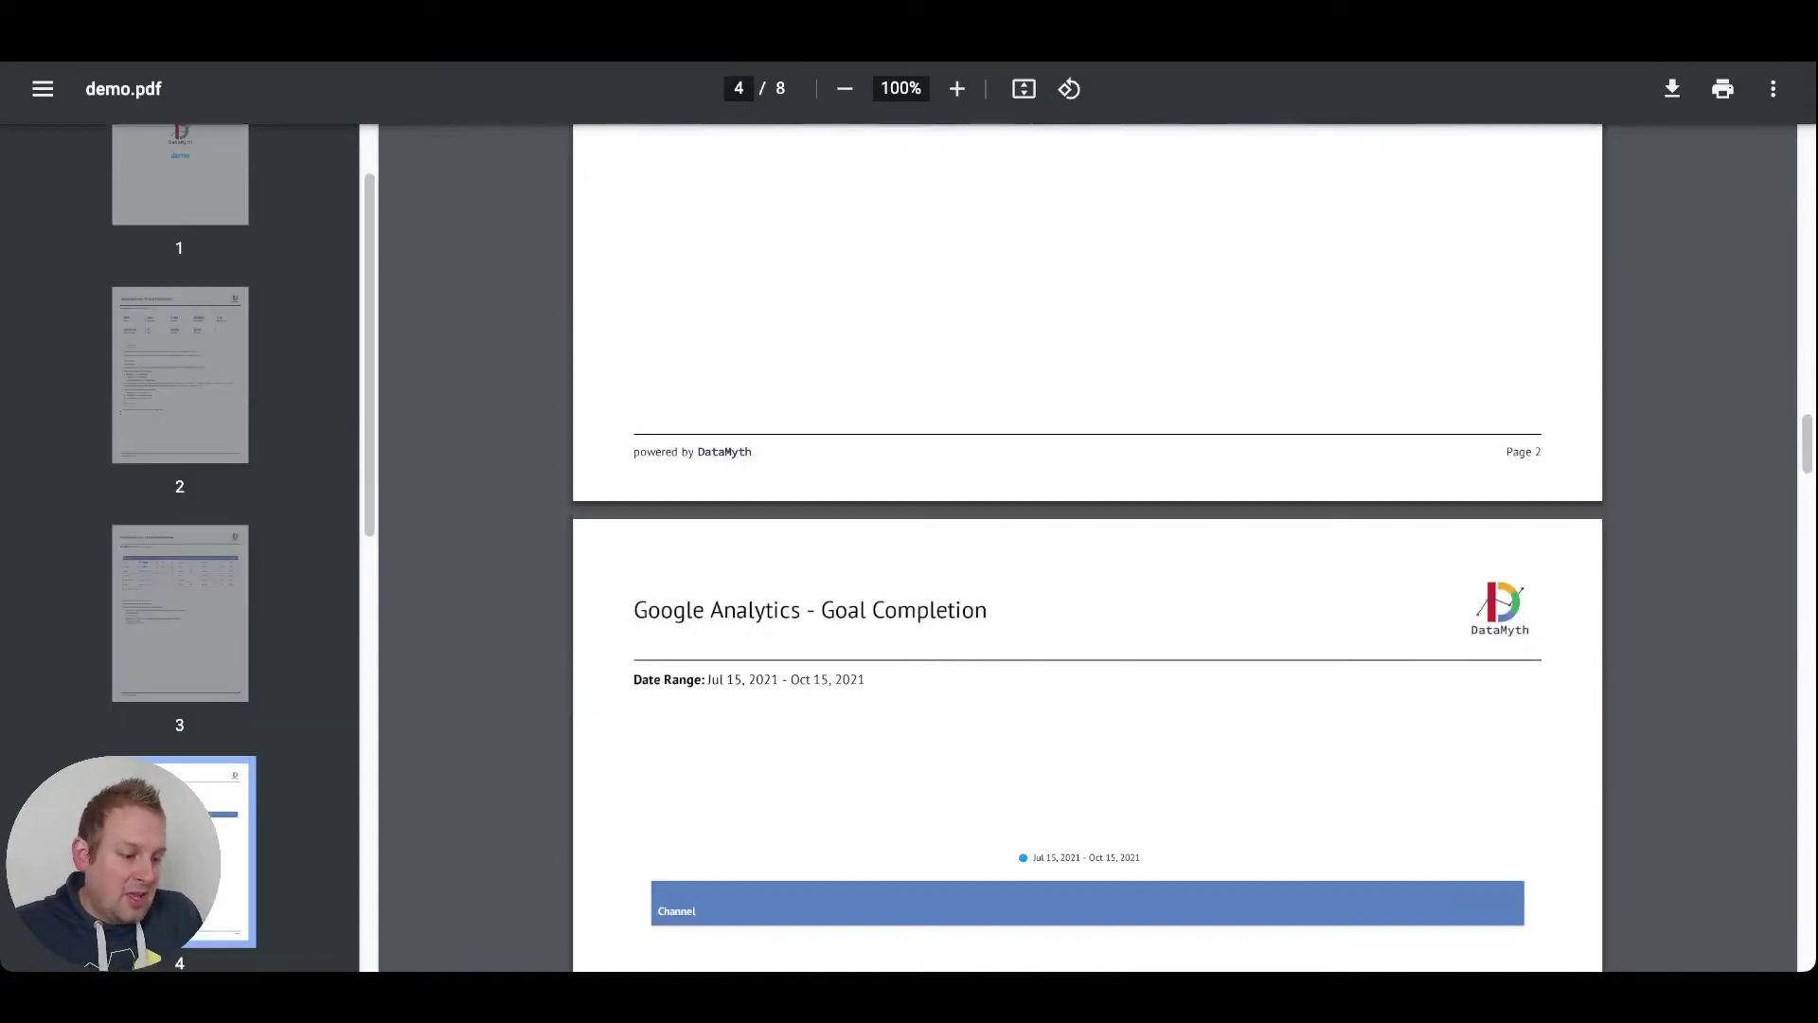
scroll(1088, 550, down, 5)
scroll(1087, 549, down, 13)
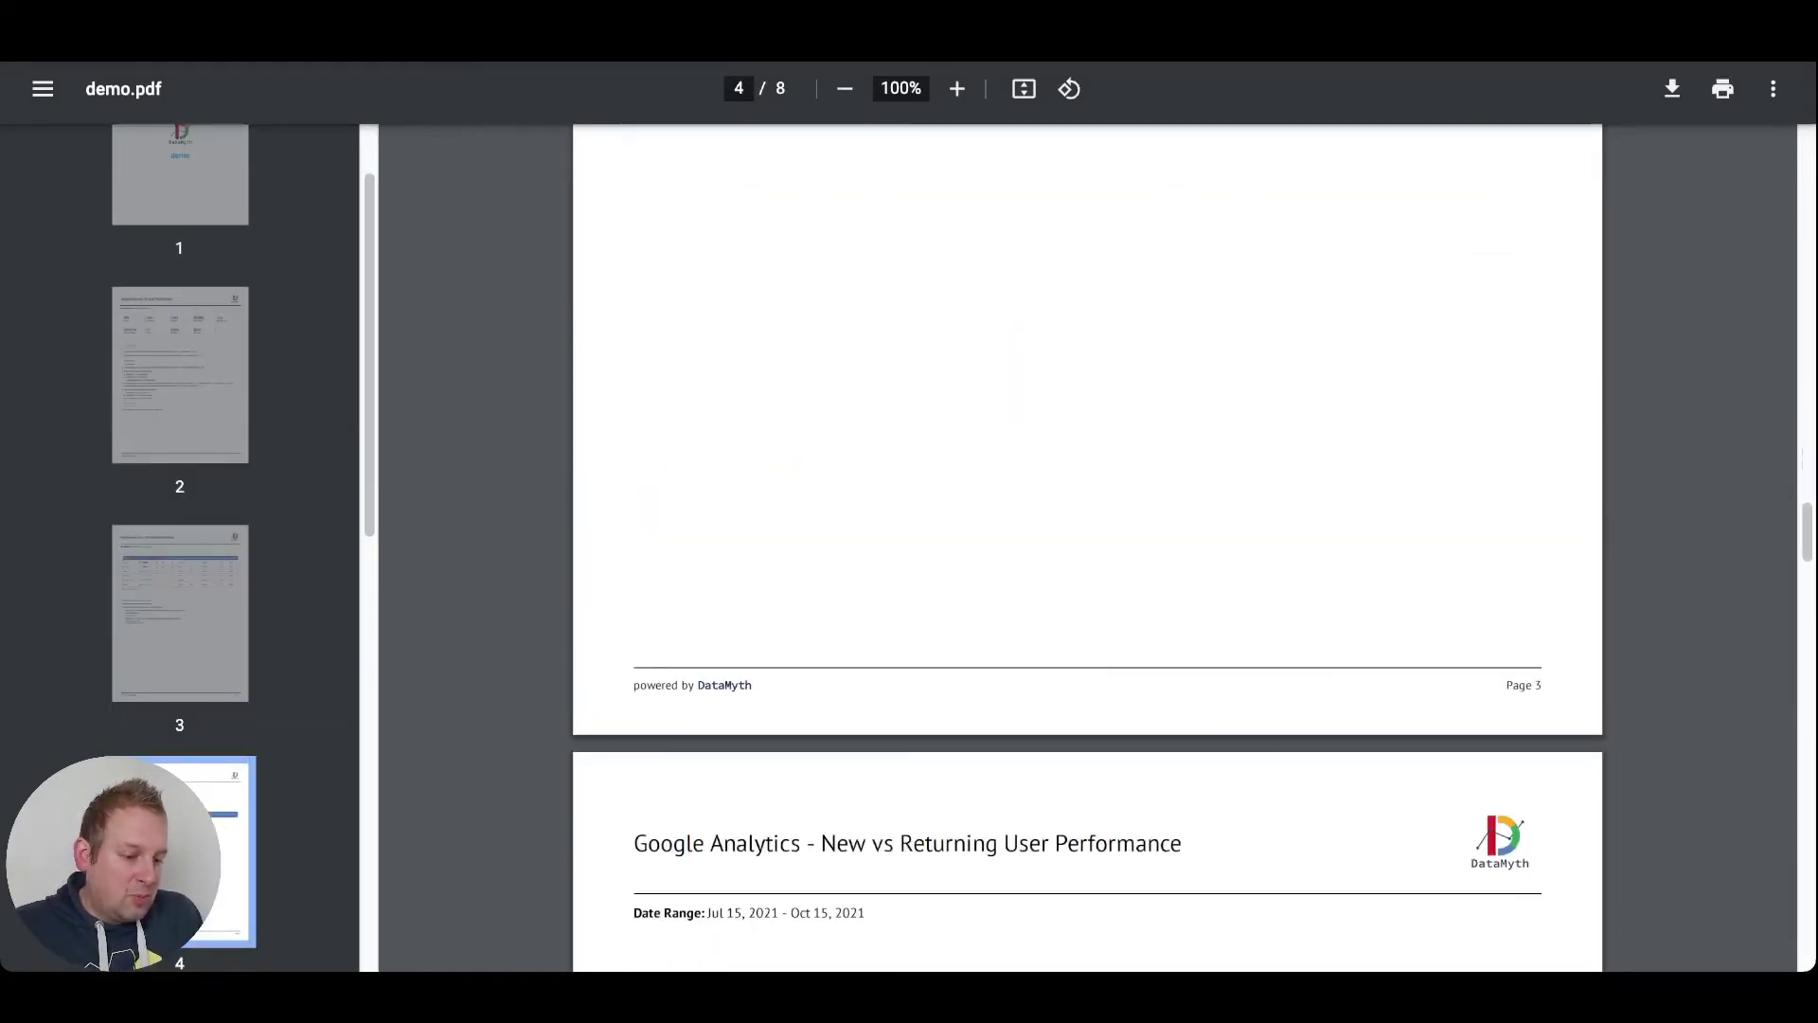
scroll(1087, 549, down, 20)
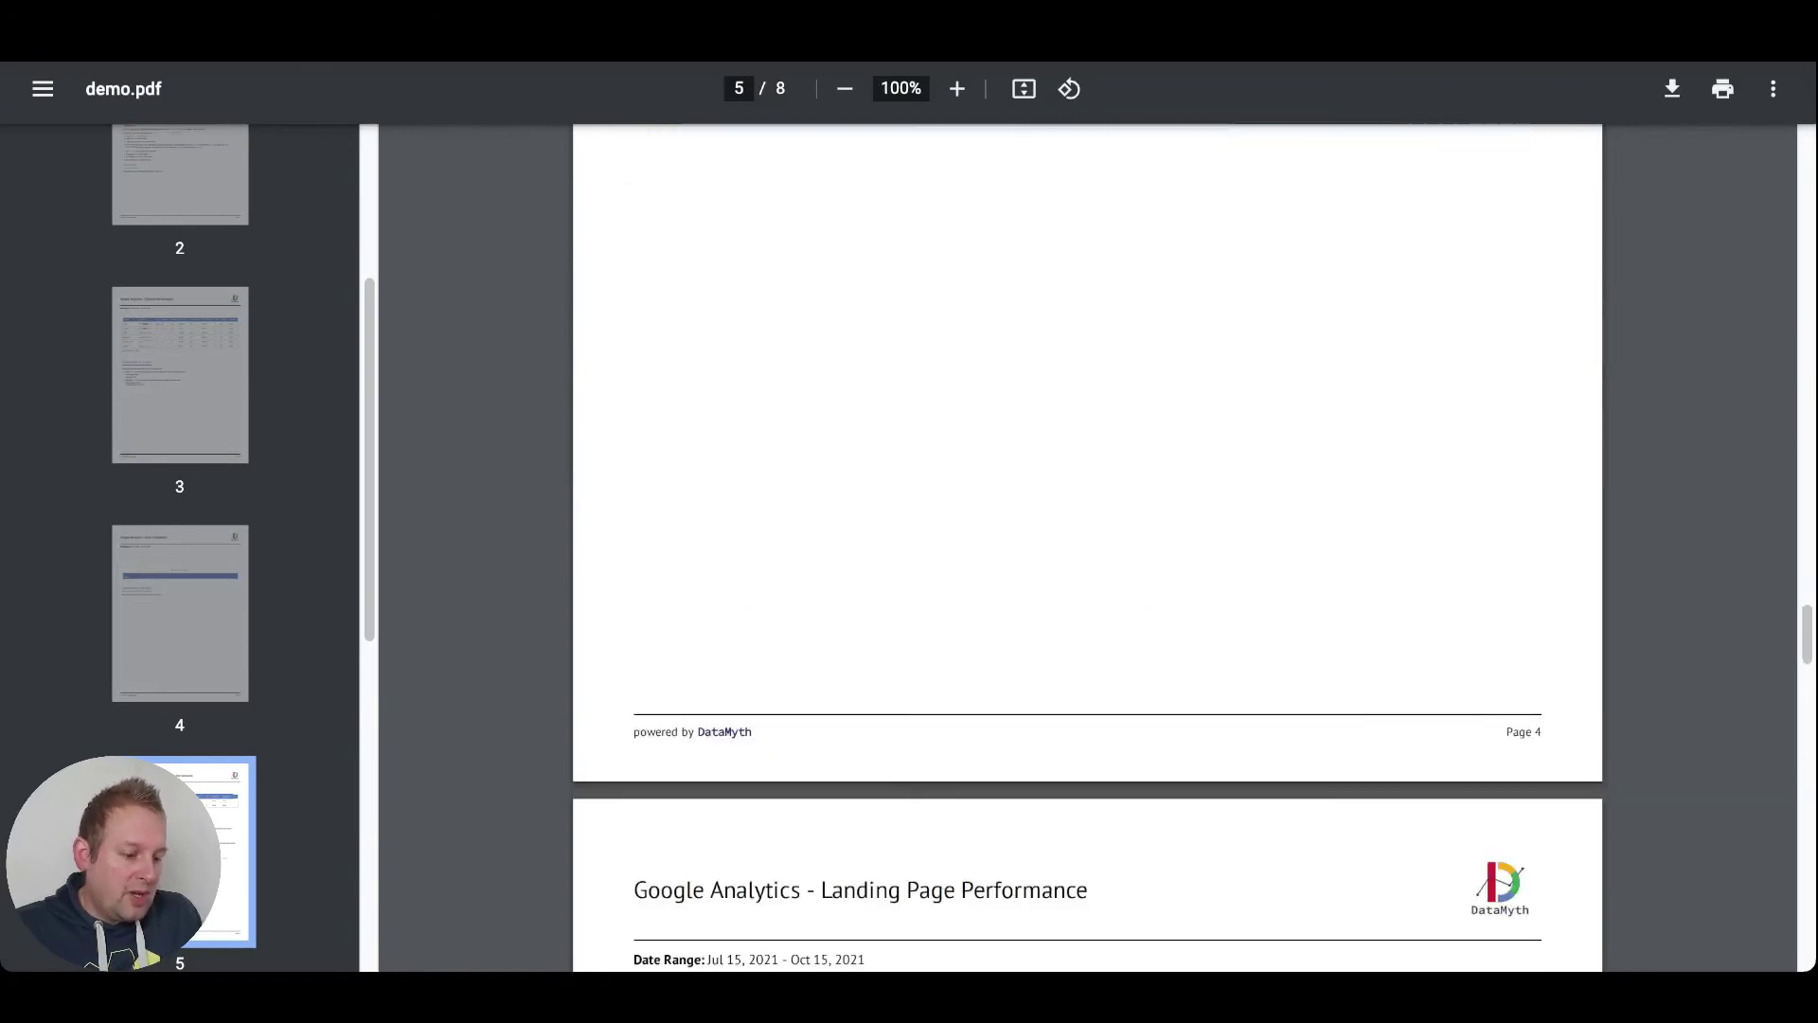
scroll(1088, 549, down, 15)
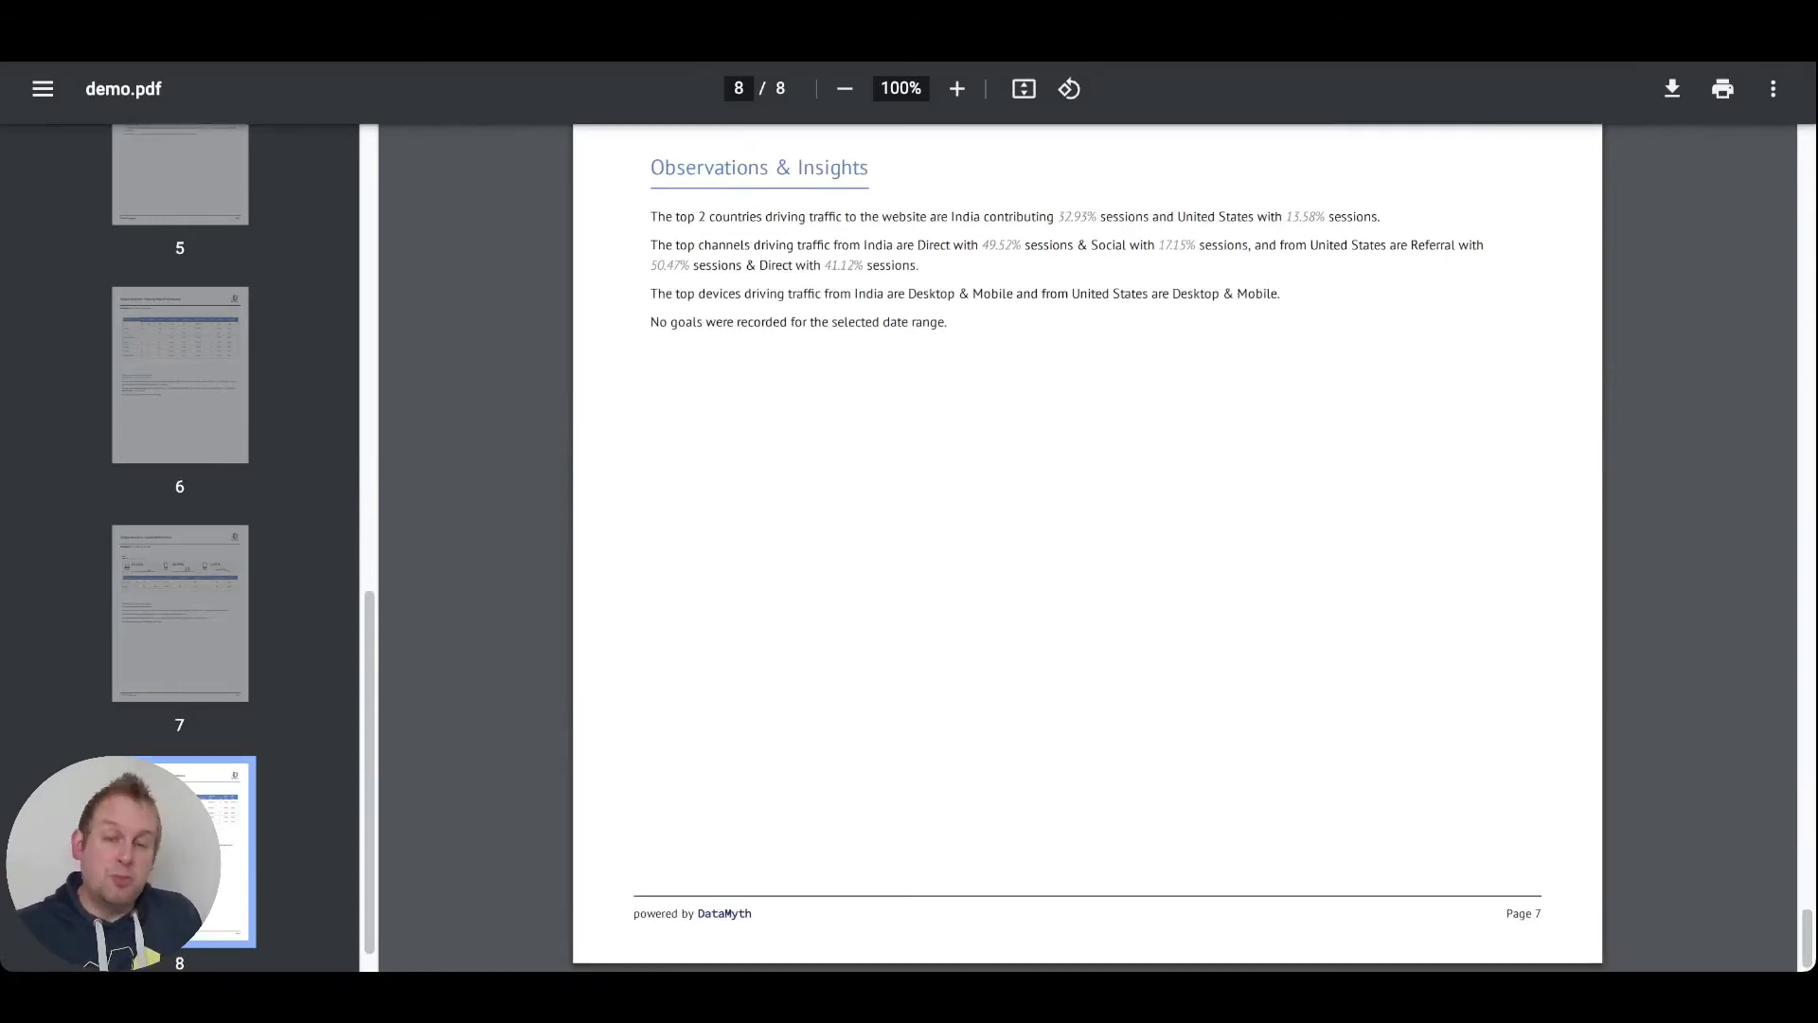
scroll(1088, 549, up, 20)
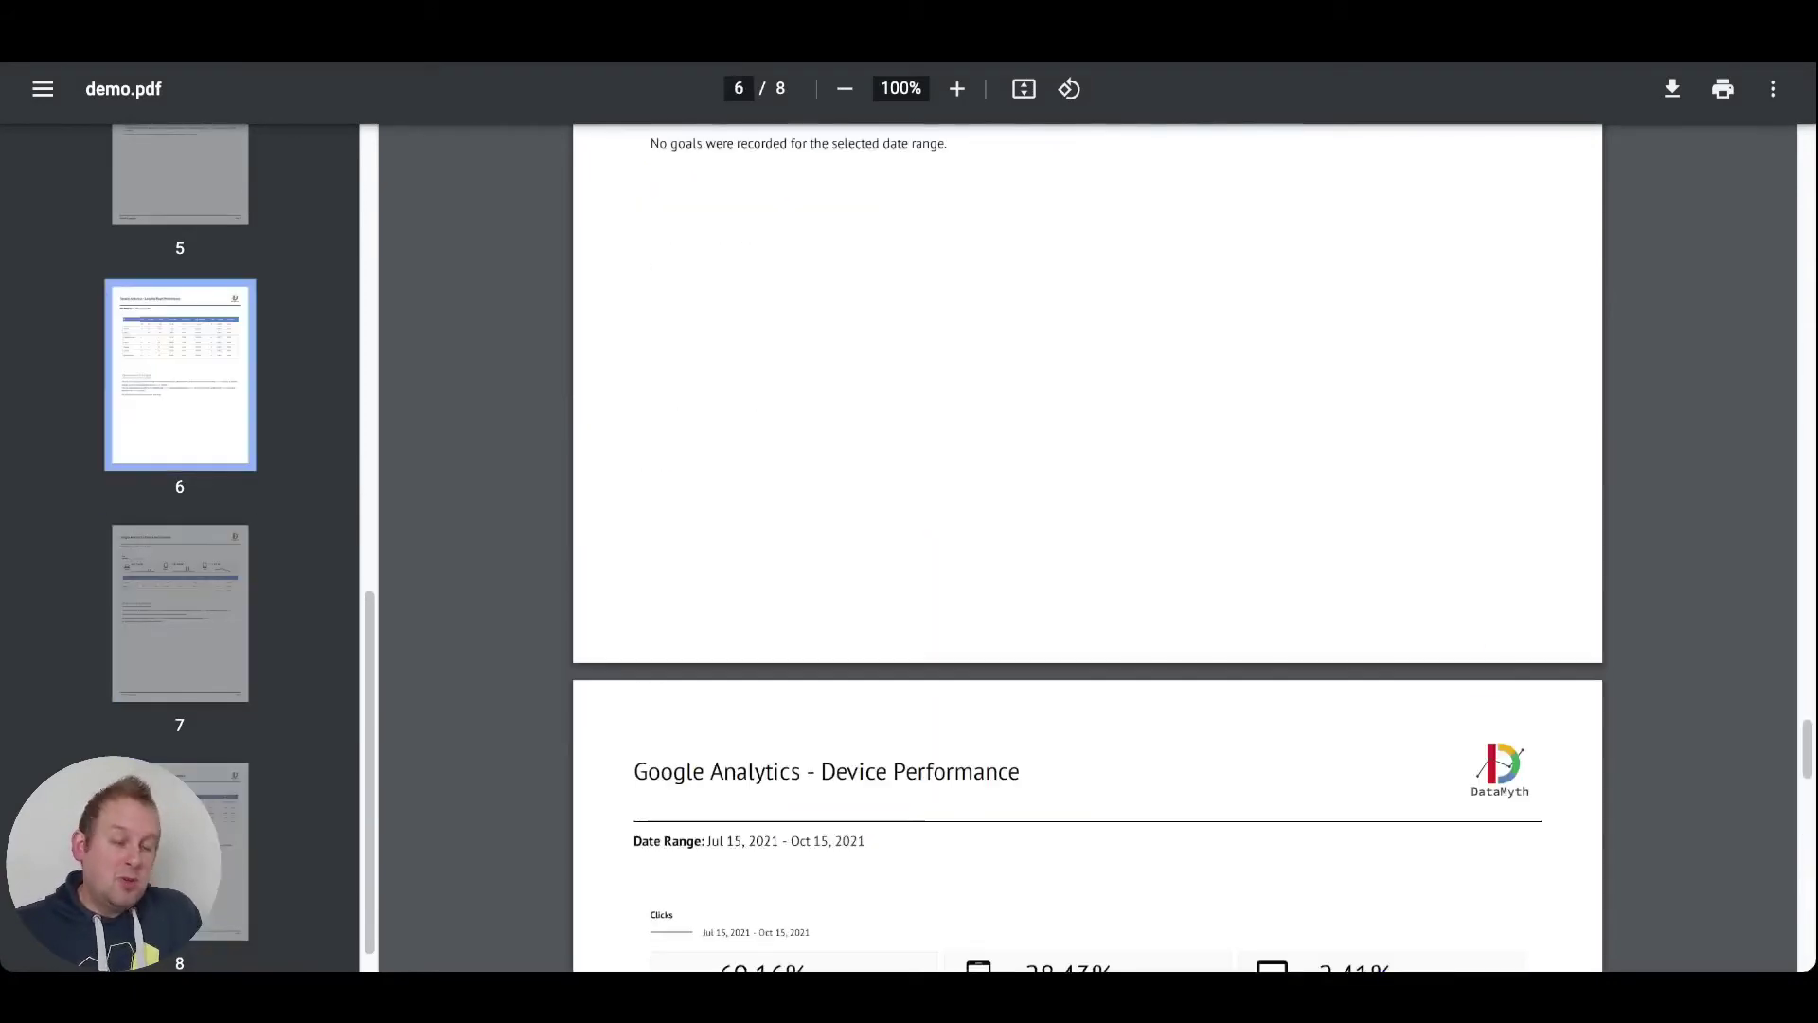
scroll(1087, 549, up, 20)
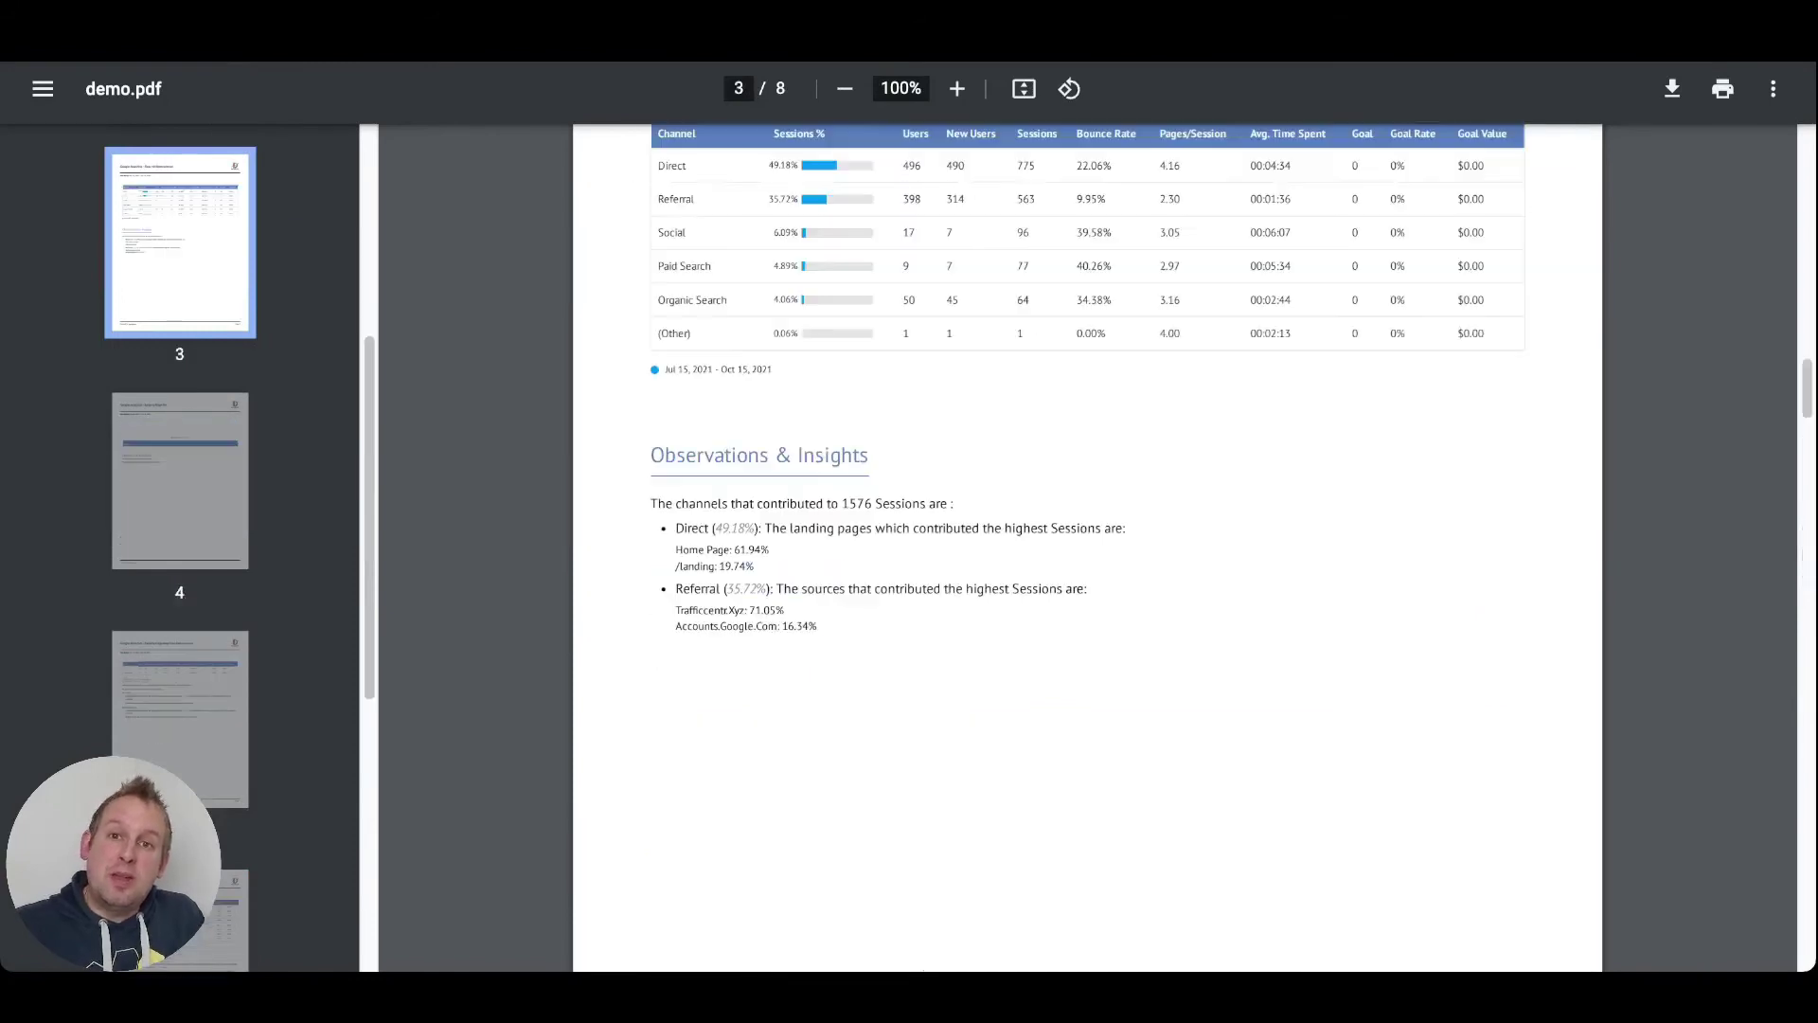